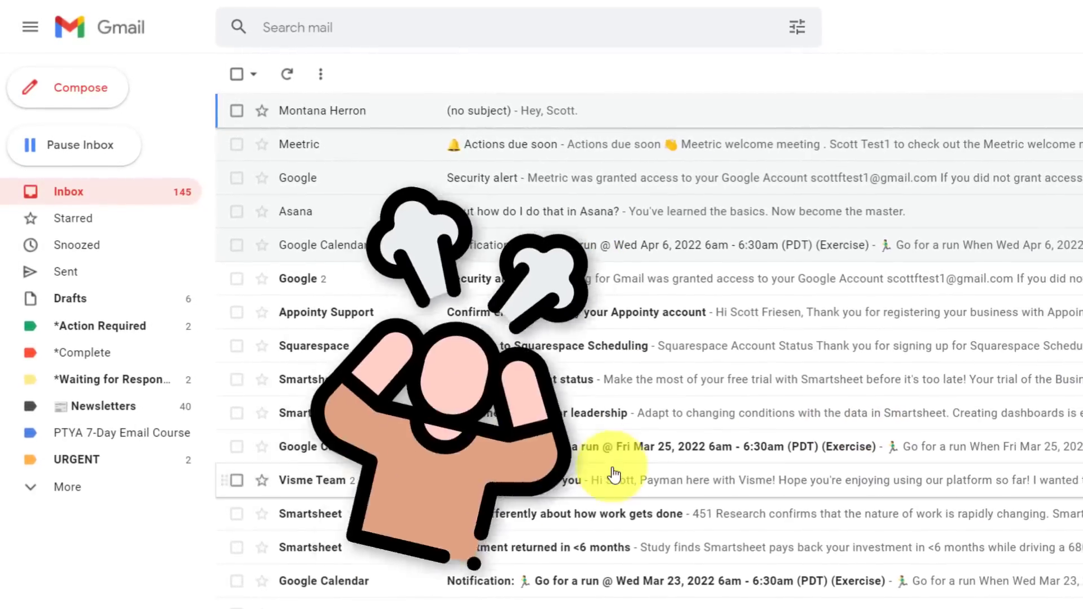
# Open the Mar 25 Go for a run notification and start a reply.
pyautogui.scroll(-15, 614, 476)
pyautogui.scroll(12, 606, 469)
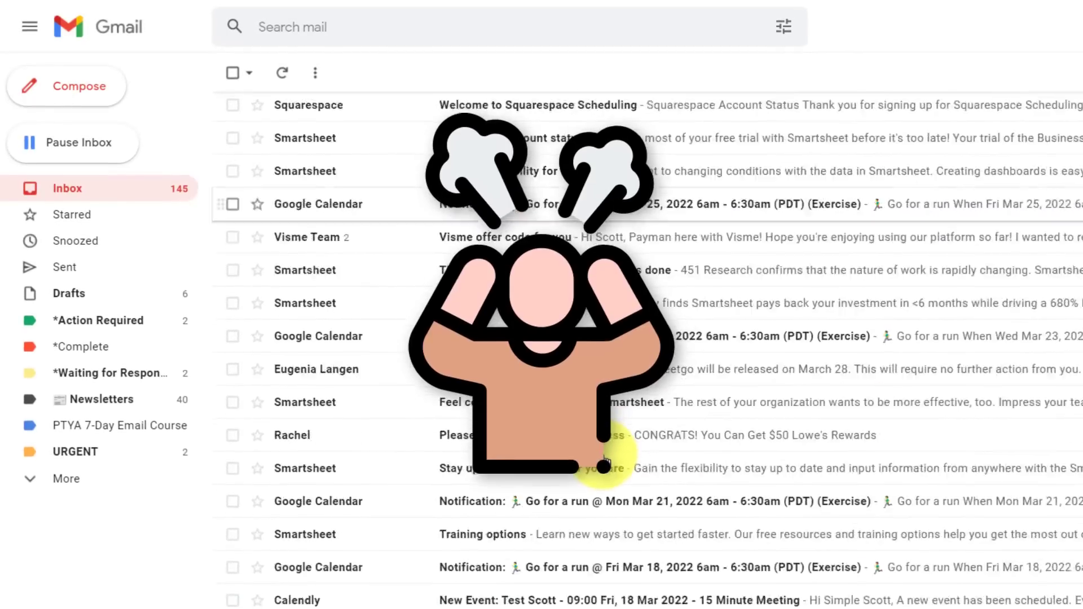
pyautogui.scroll(5, 604, 460)
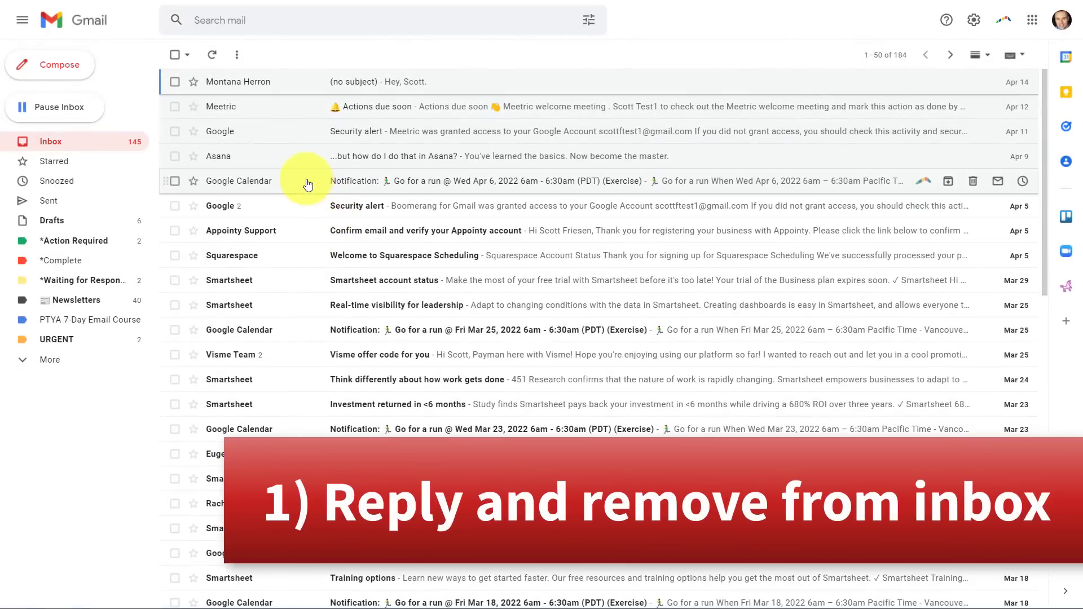
pyautogui.click(289, 330)
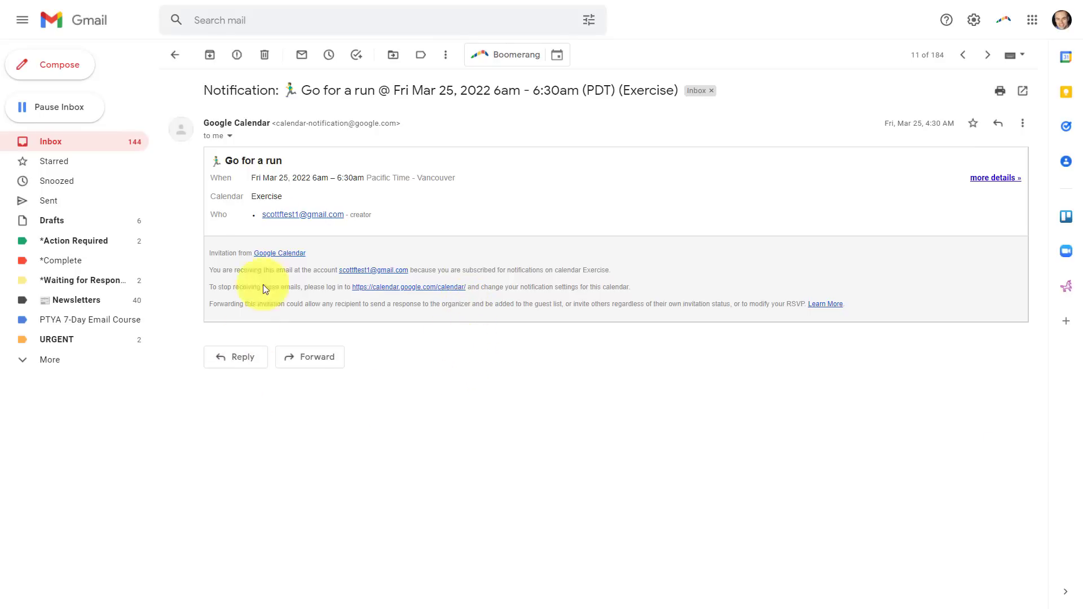
pyautogui.click(244, 367)
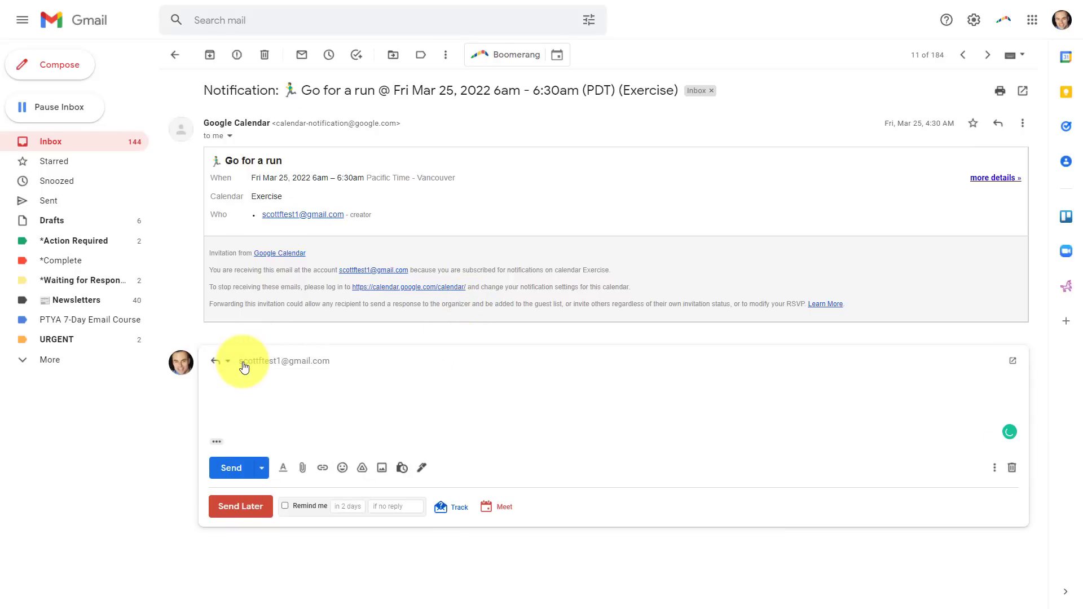
# Send the reply 'Send test.' and go back to the inbox.
pyautogui.write('Send te')
pyautogui.moveTo(244, 368)
pyautogui.write('st.')
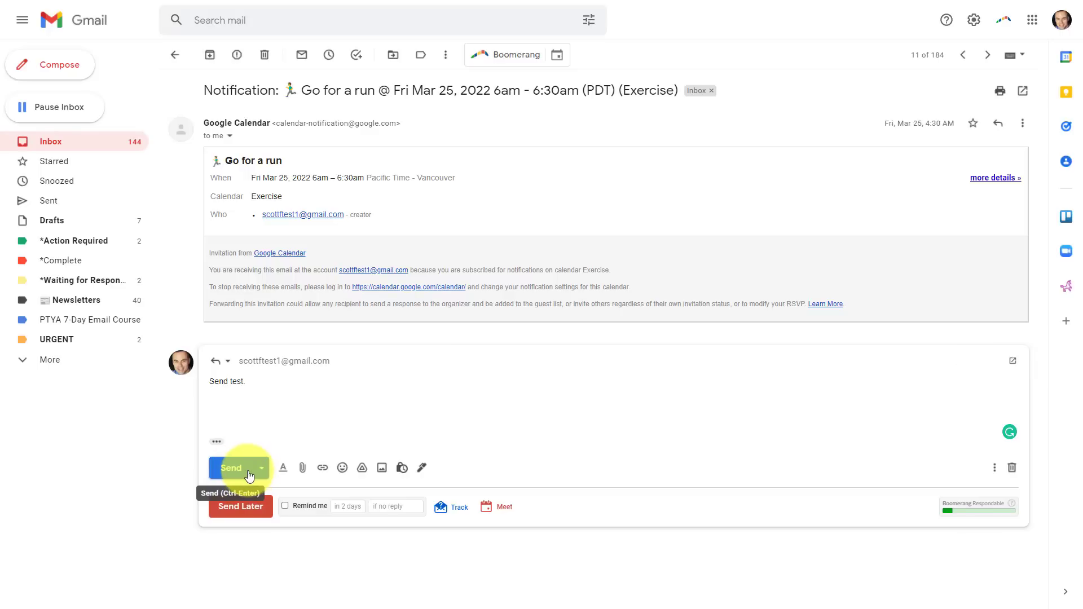
pyautogui.click(238, 472)
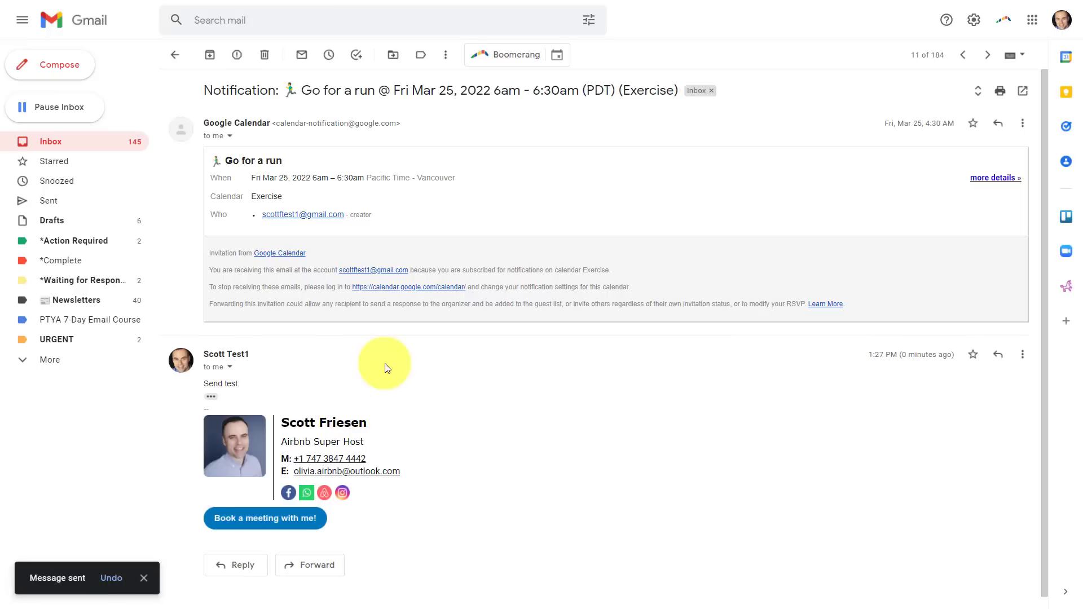
pyautogui.click(81, 149)
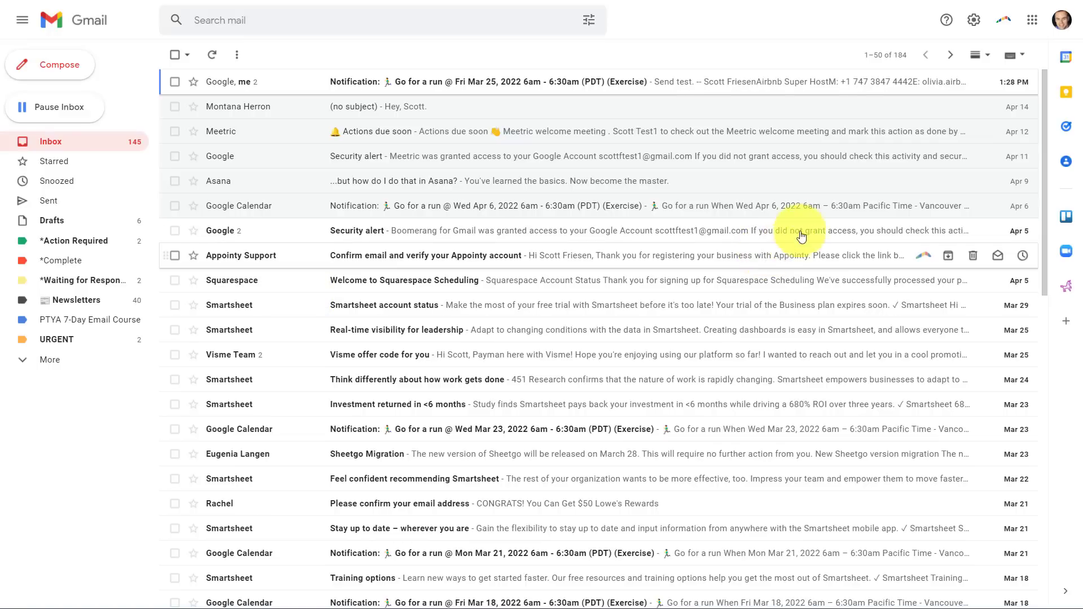
# In General settings, enable Show 'Send & Archive' button in reply and save the changes.
pyautogui.click(974, 23)
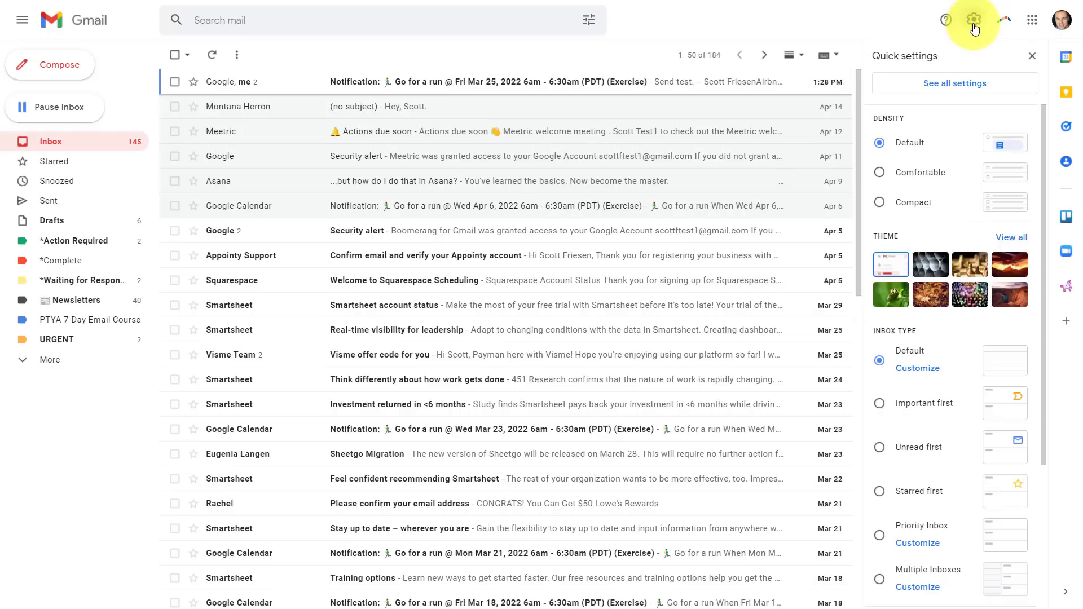
pyautogui.click(947, 84)
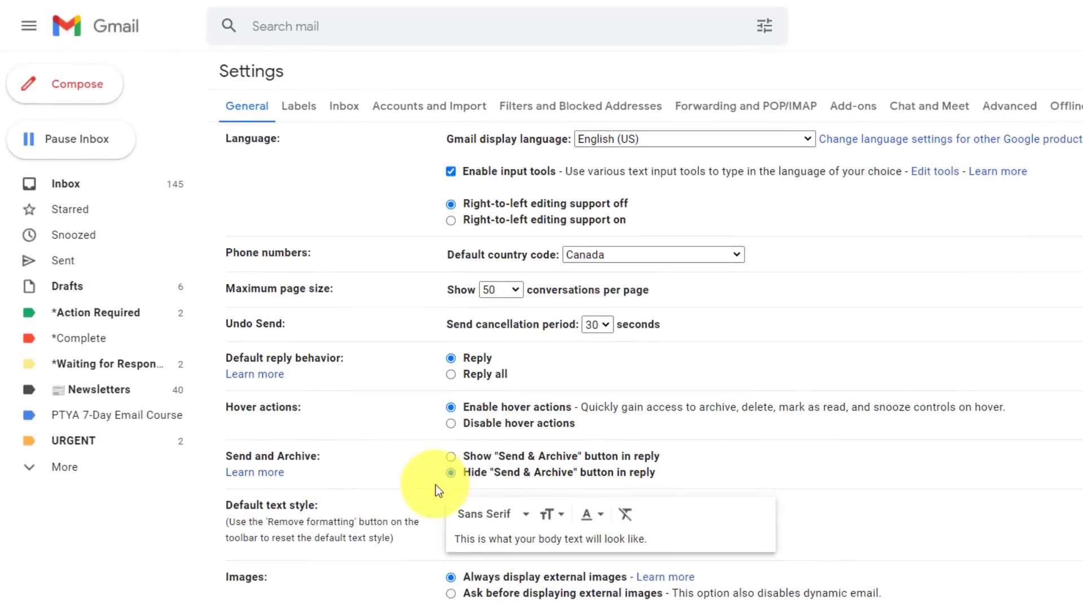
pyautogui.click(508, 480)
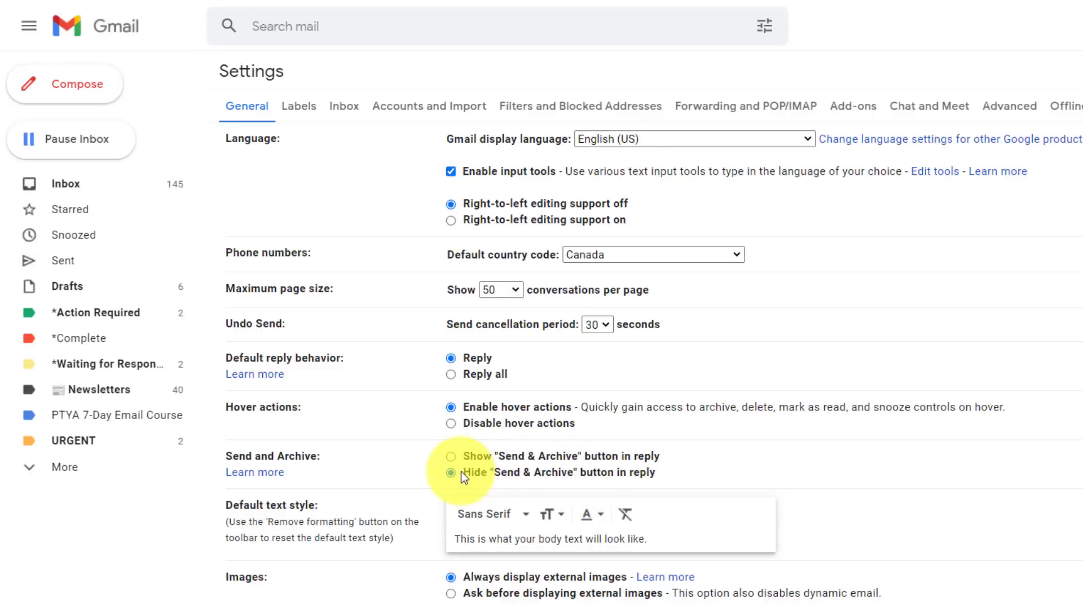
pyautogui.click(451, 457)
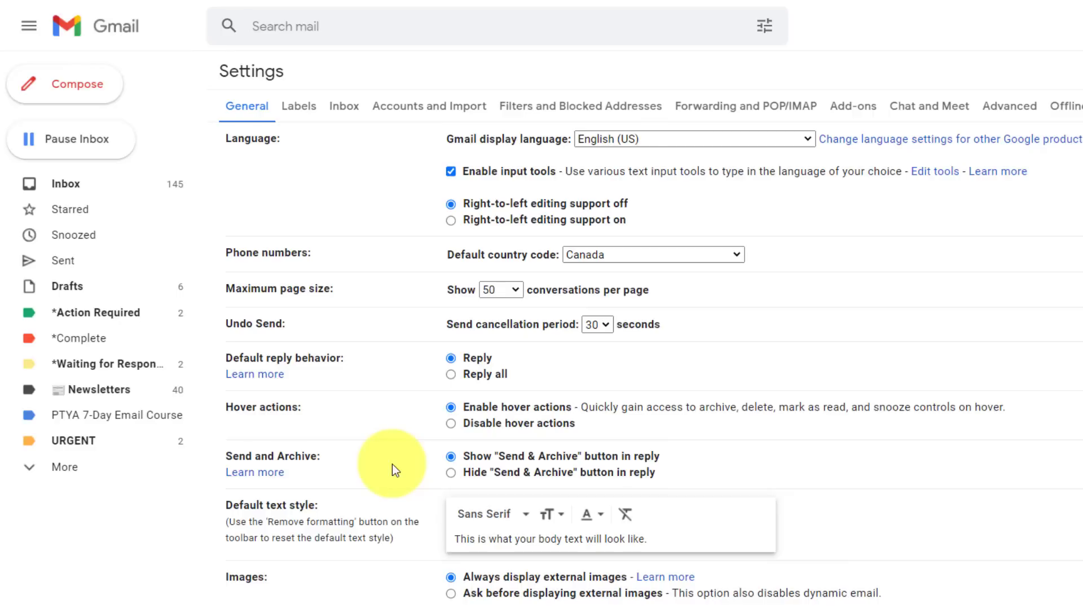
pyautogui.click(60, 468)
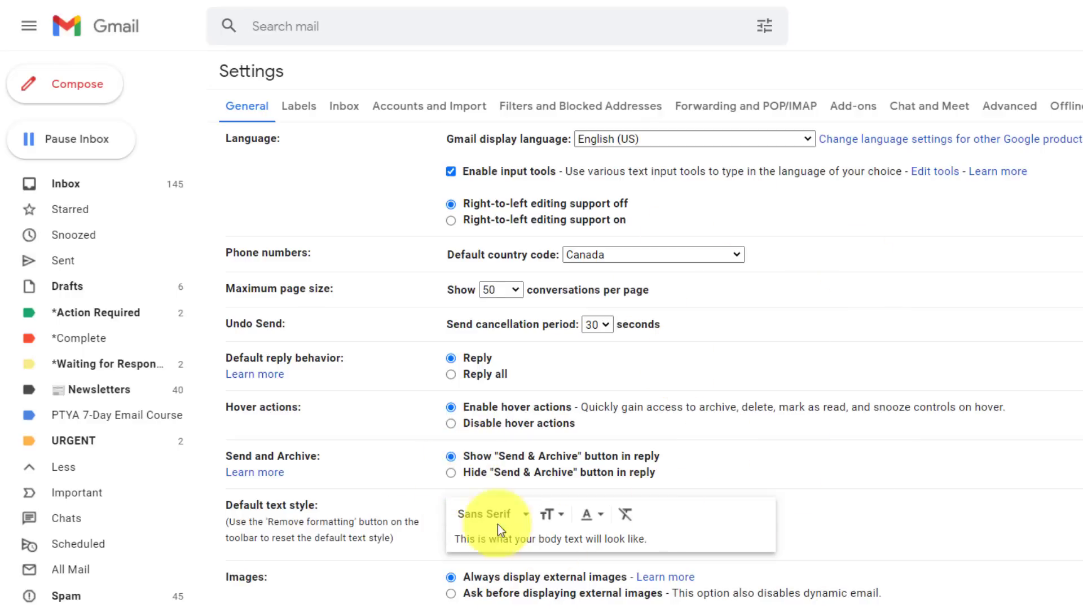
pyautogui.scroll(-15, 614, 466)
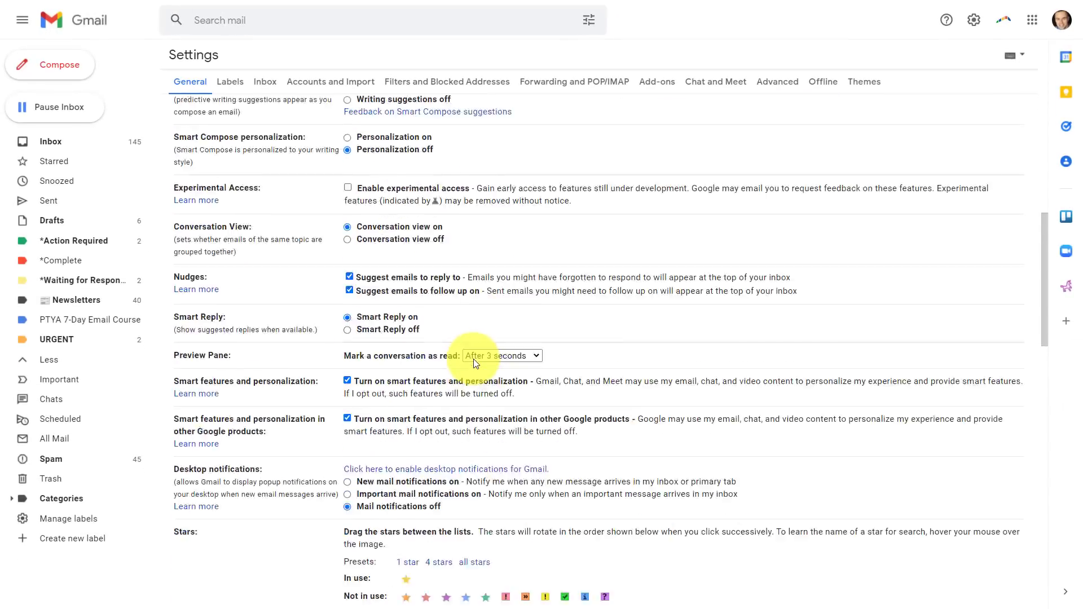
pyautogui.scroll(-15, 474, 358)
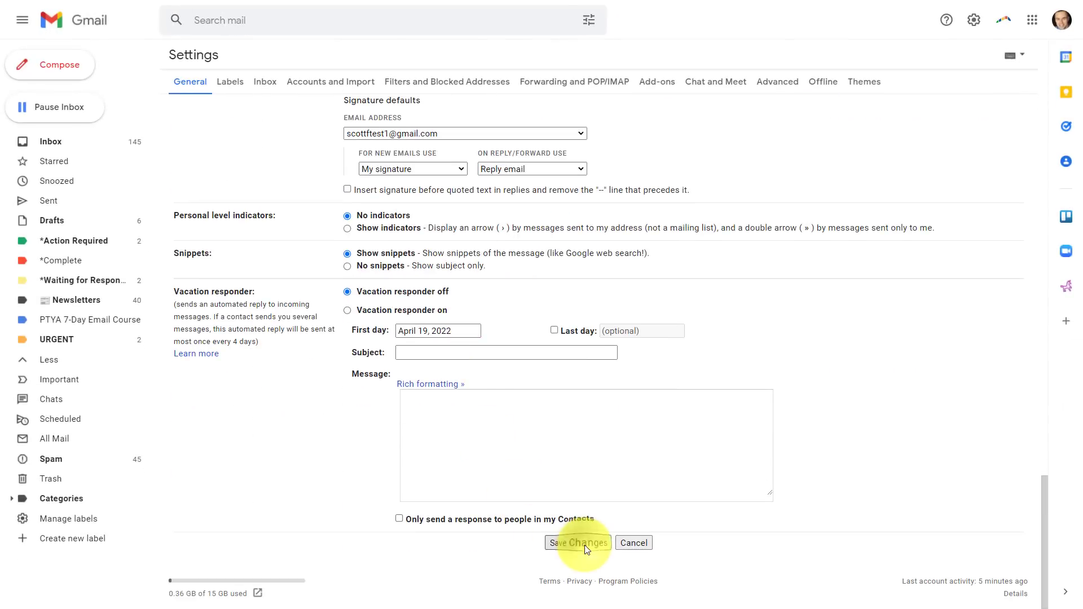
pyautogui.click(586, 546)
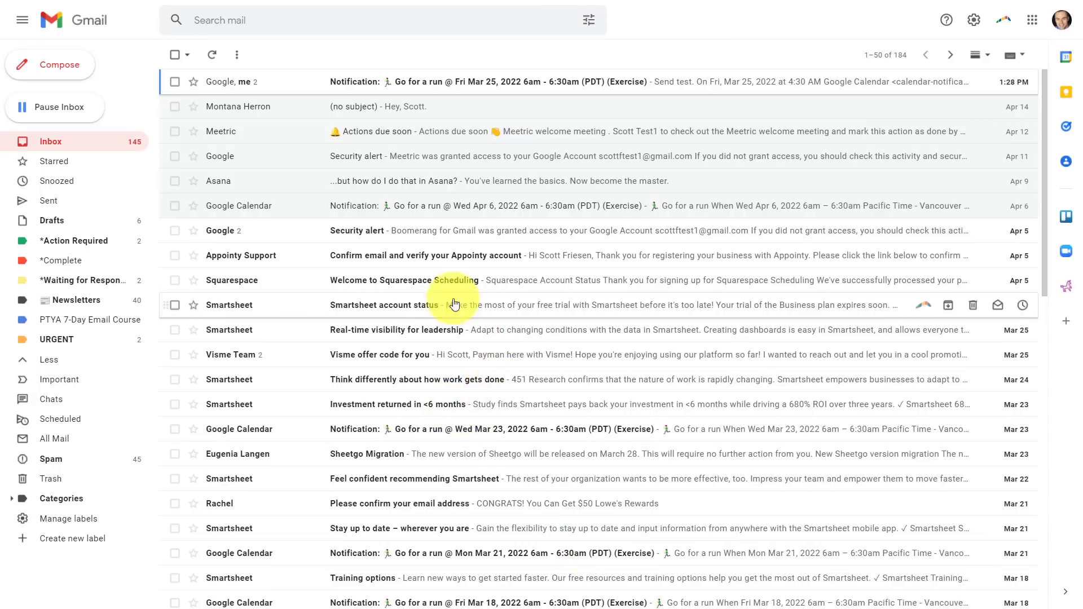
# Open the Mar 23 Go for a run notification and start a reply to it.
pyautogui.click(293, 430)
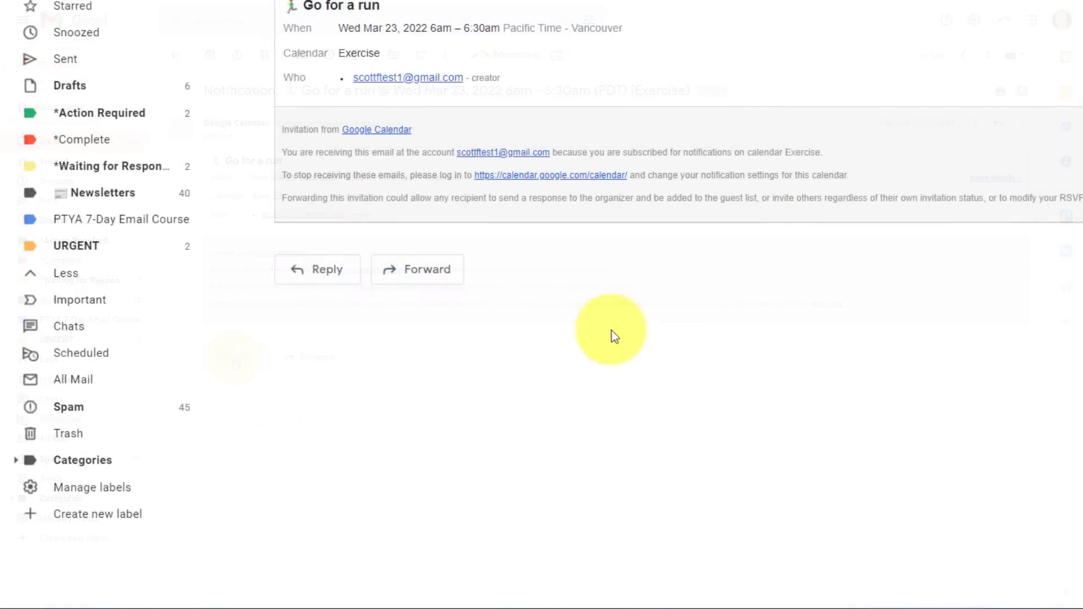
pyautogui.click(326, 281)
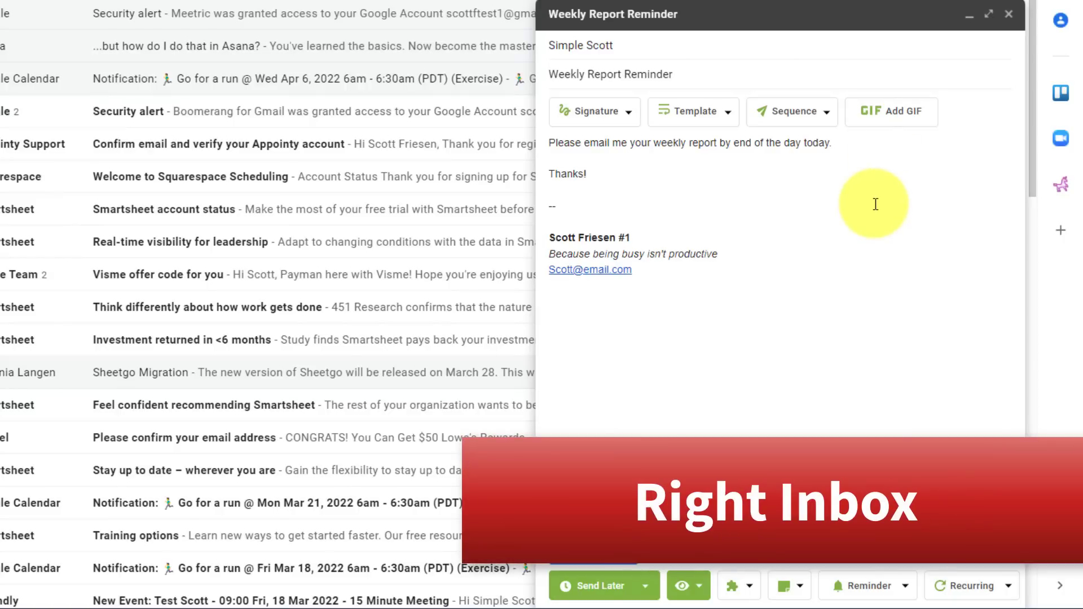
# Maximize the Weekly Report Reminder draft to a full-screen compose window.
pyautogui.click(987, 17)
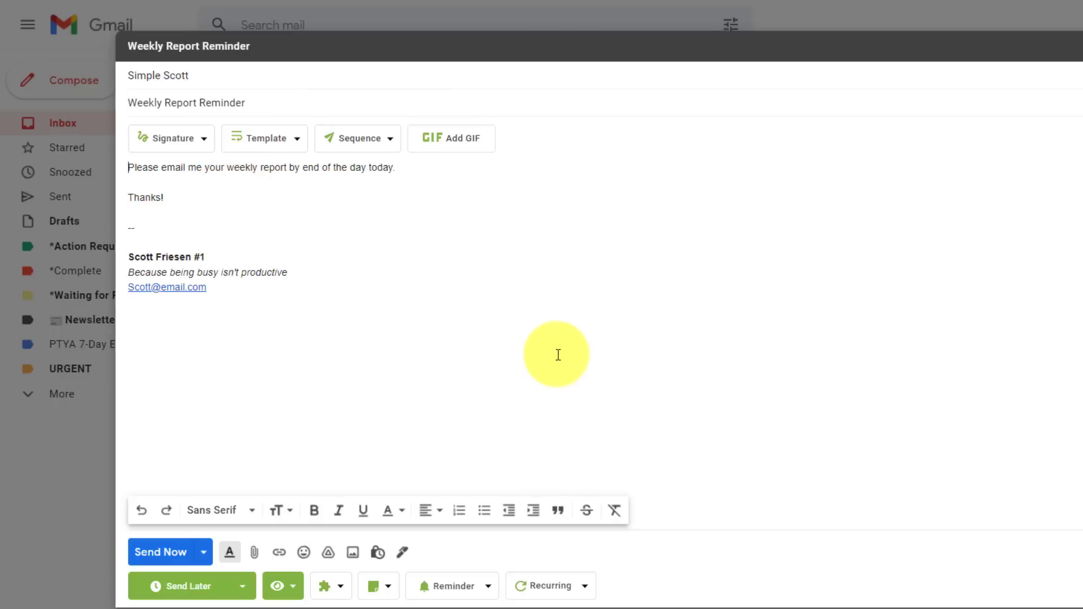
# Set the email to recur every week on Friday only.
pyautogui.click(536, 590)
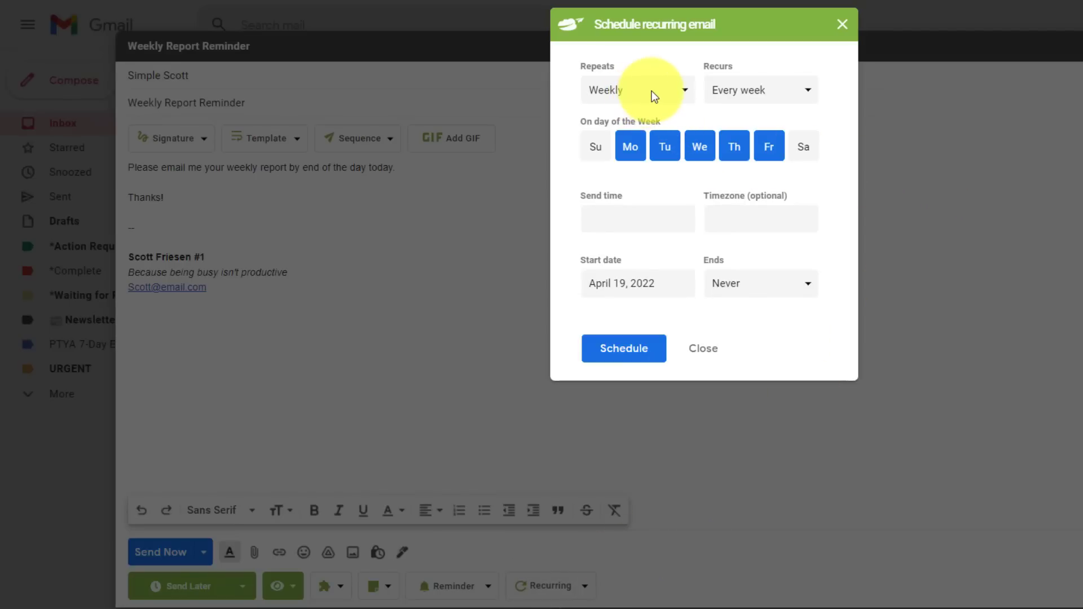
pyautogui.click(787, 90)
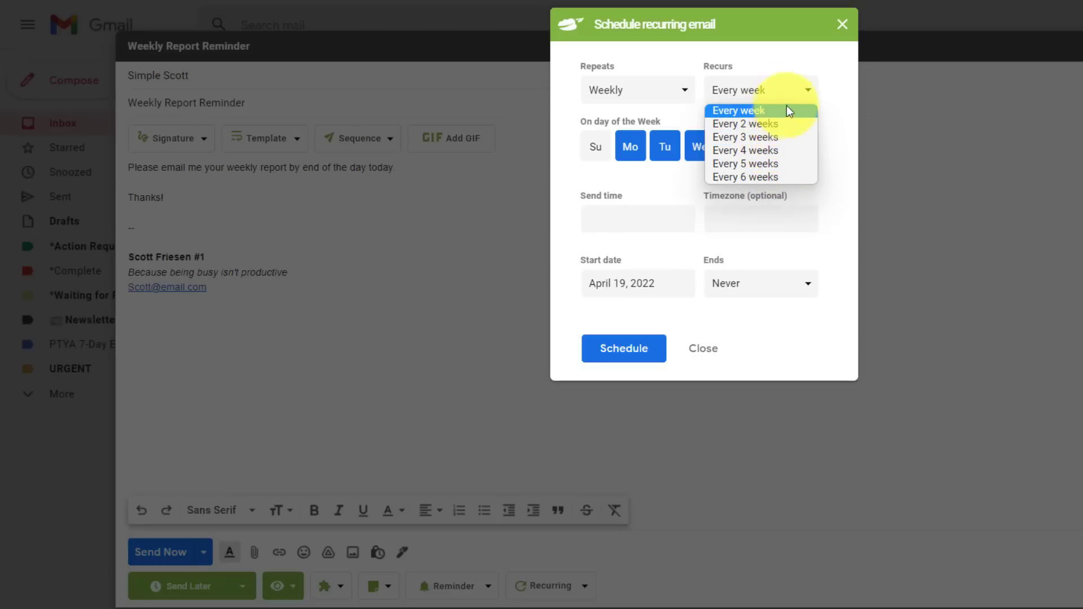
pyautogui.click(838, 91)
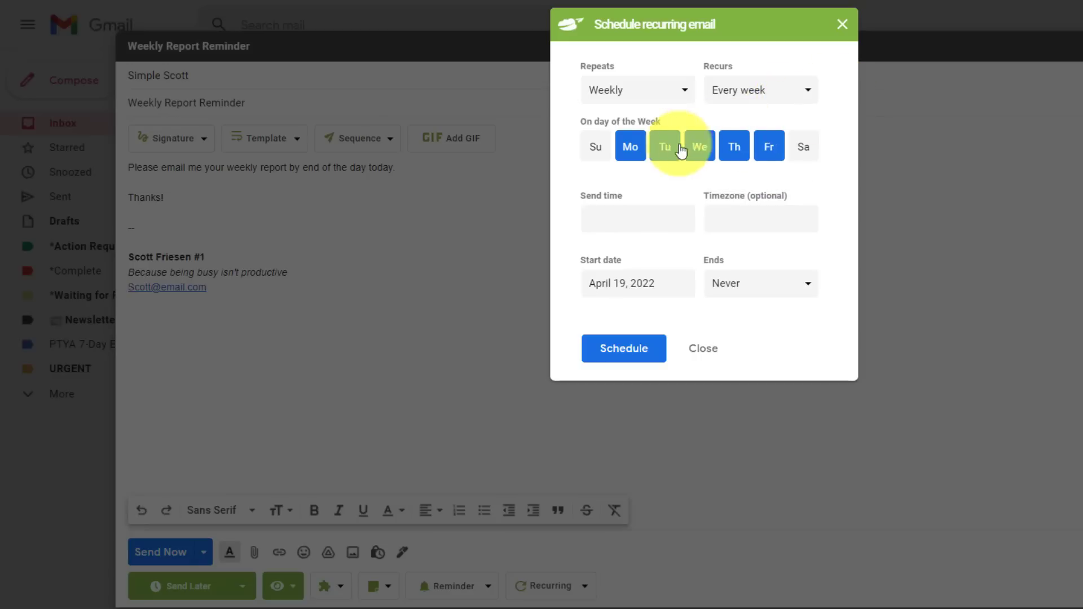
pyautogui.click(630, 147)
pyautogui.click(665, 147)
pyautogui.click(699, 148)
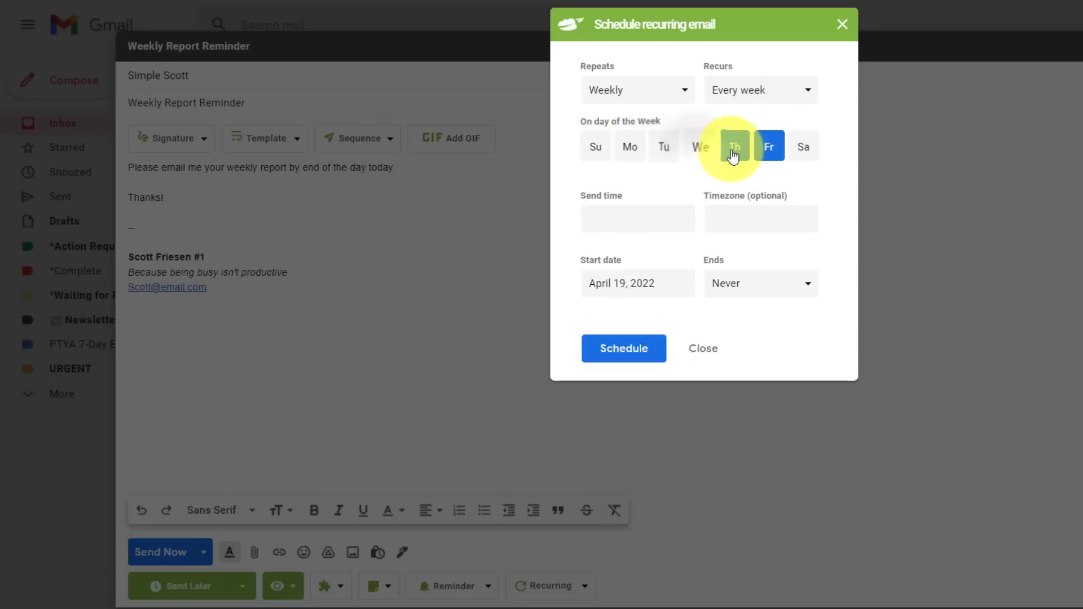
pyautogui.click(732, 149)
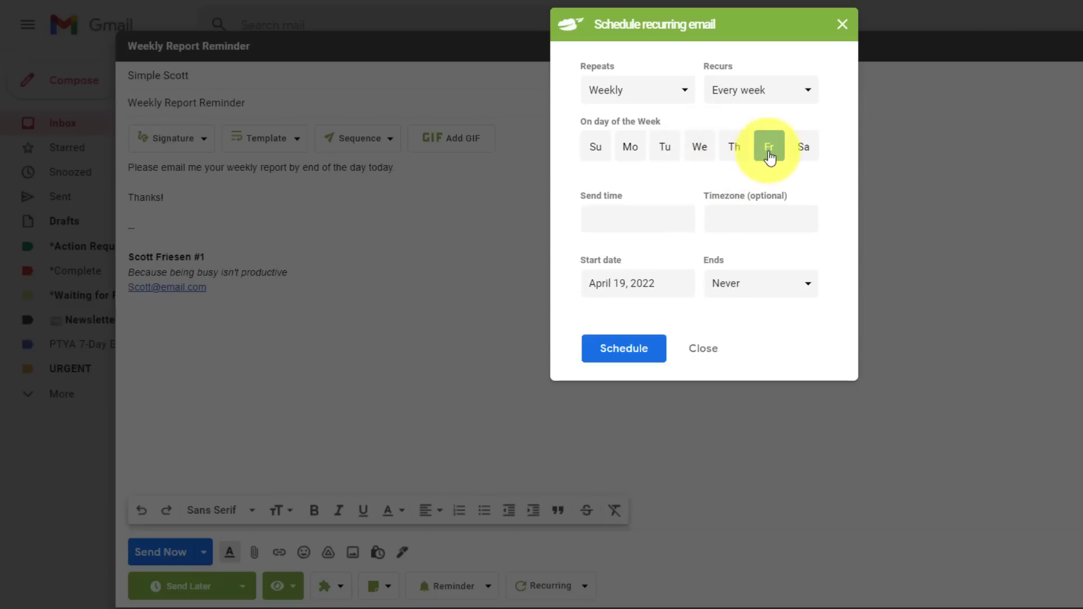
# Set the send time to 7:00 AM in Pacific Time (-08:00).
pyautogui.click(618, 219)
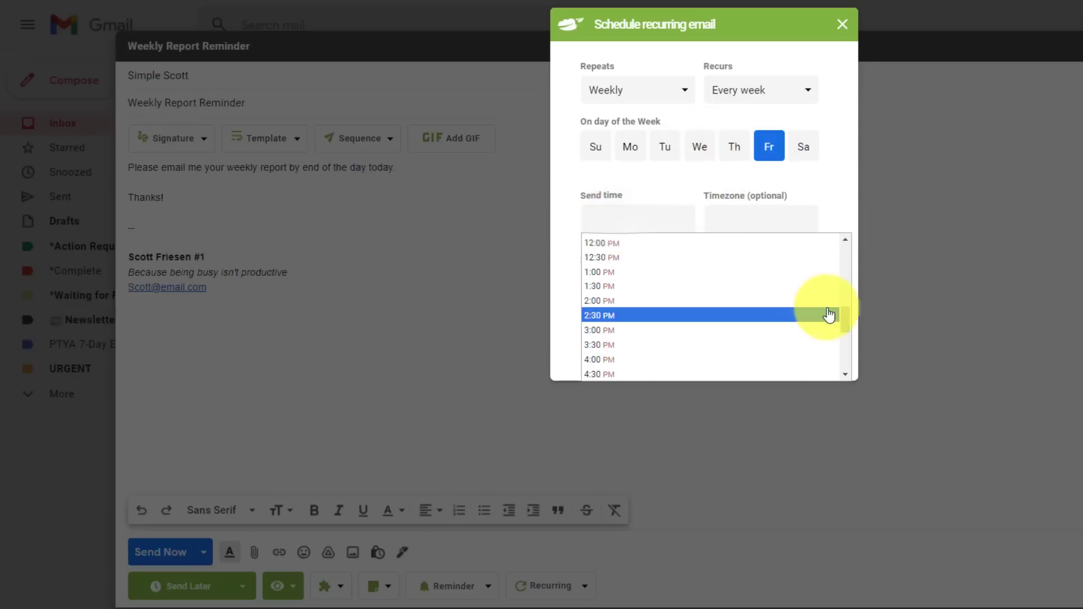
pyautogui.moveTo(845, 315); pyautogui.dragTo(846, 277)
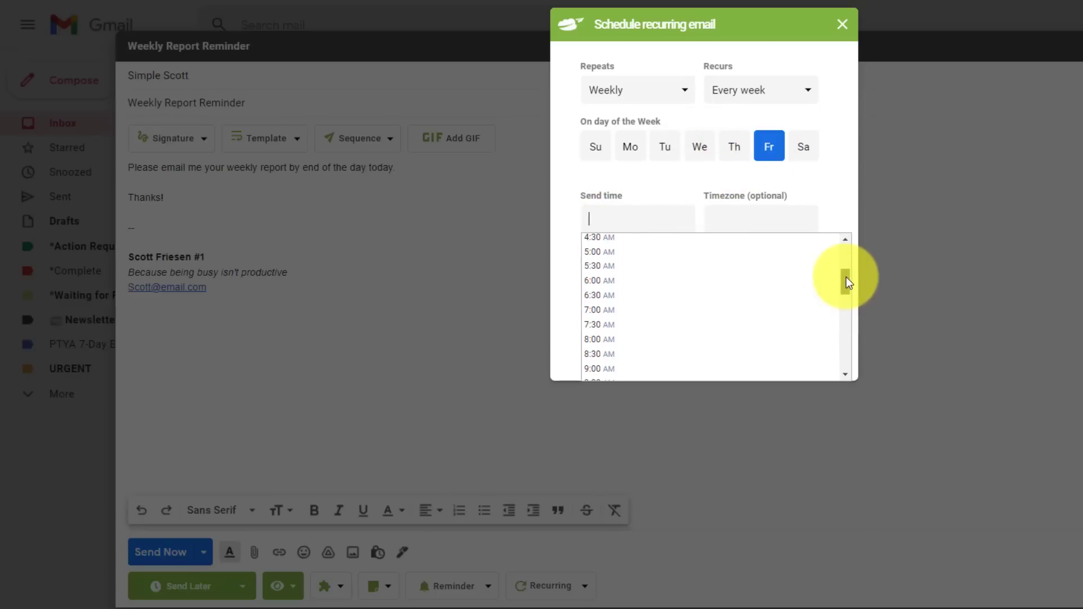
pyautogui.click(631, 312)
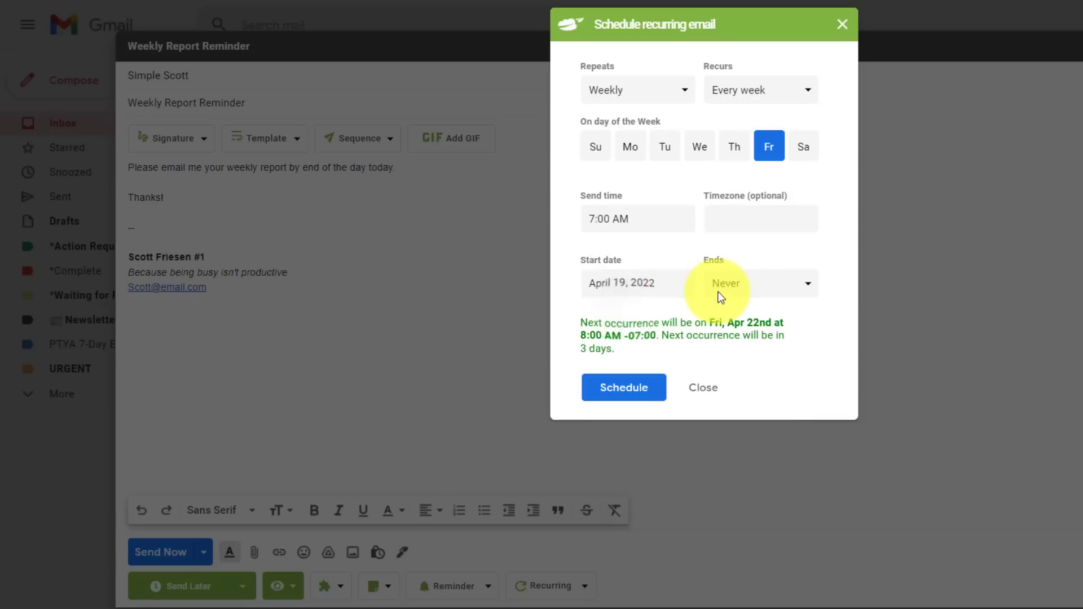
pyautogui.click(755, 216)
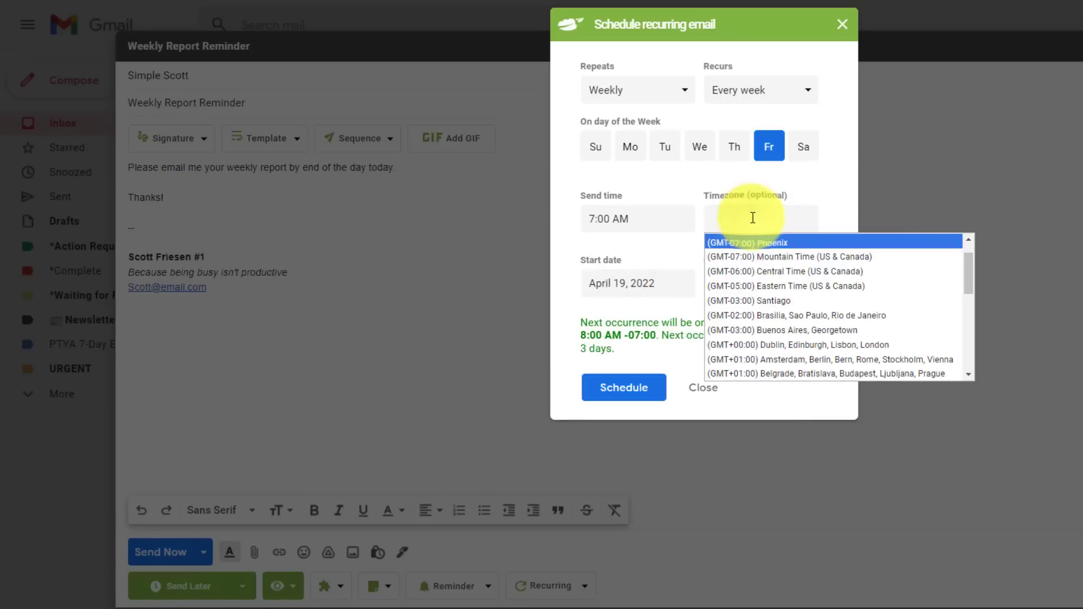
pyautogui.click(968, 239)
pyautogui.click(968, 239)
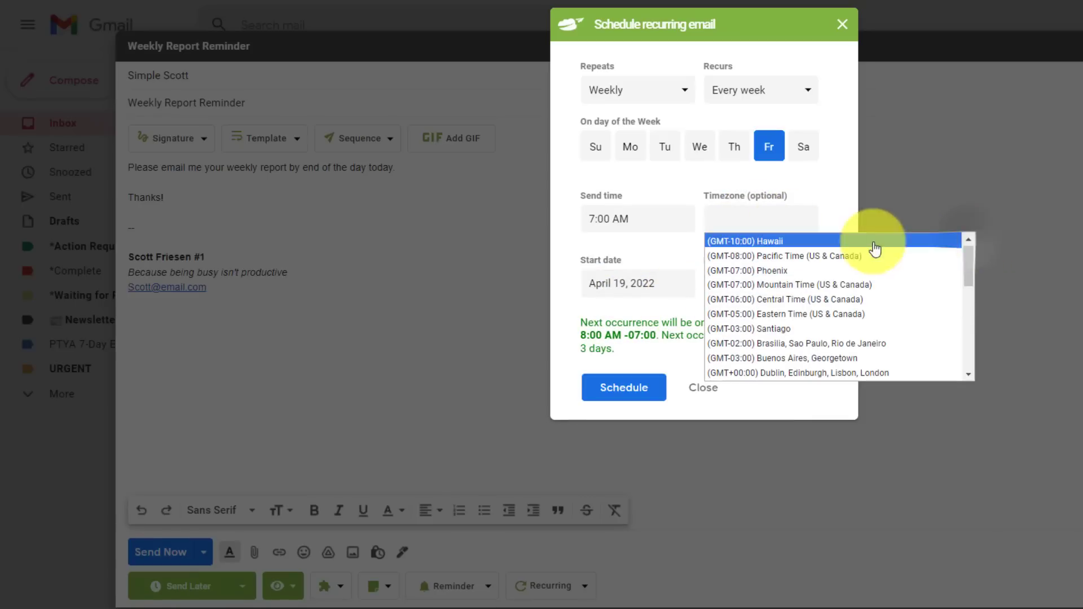
pyautogui.click(806, 257)
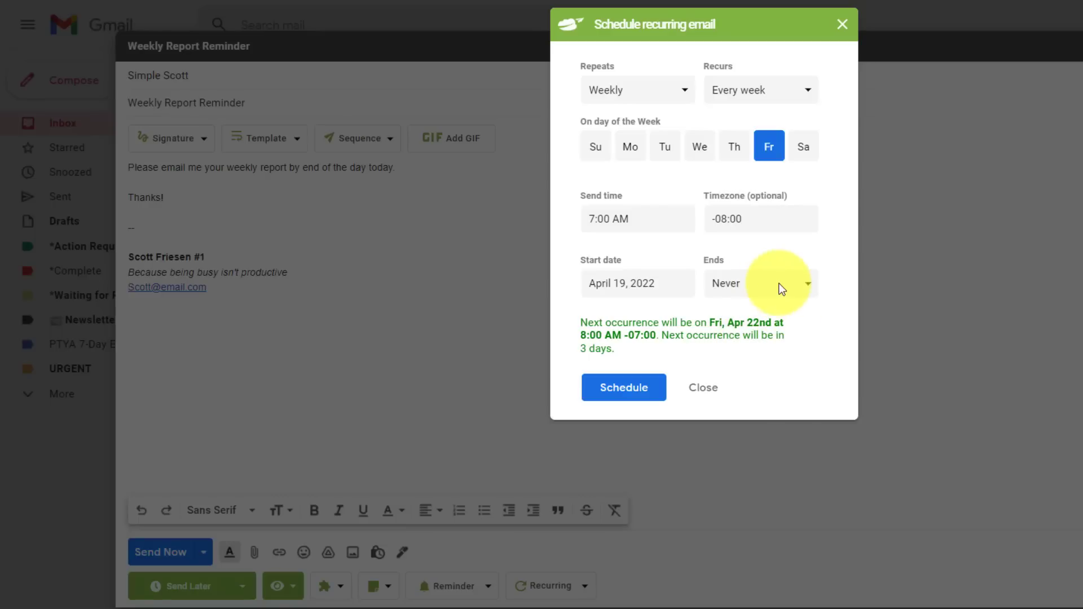
# Keep the recurrence ending on Never and schedule the recurring email.
pyautogui.click(810, 284)
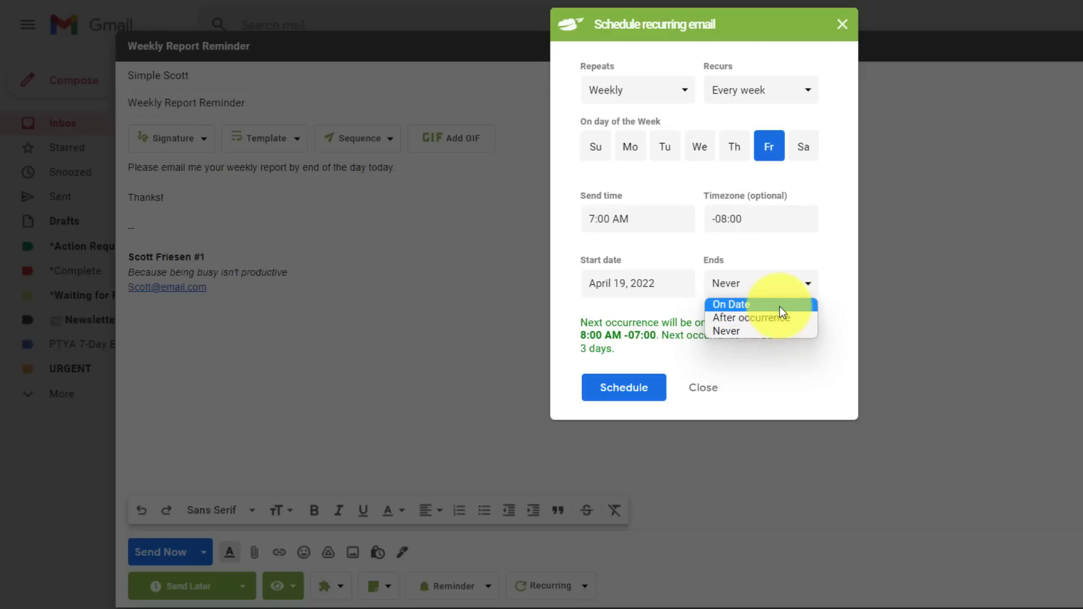
pyautogui.click(840, 292)
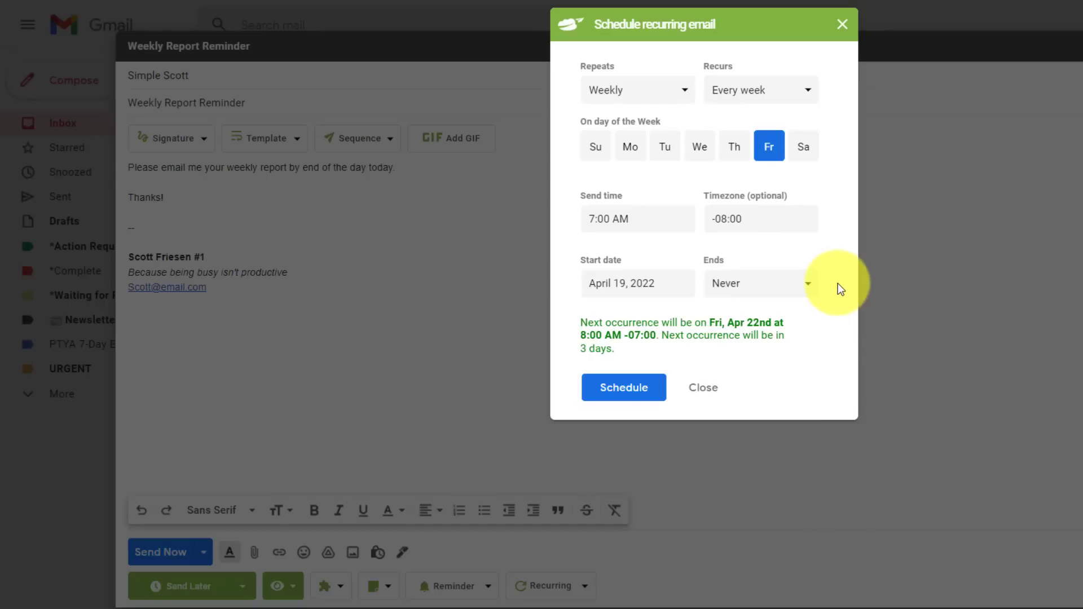
pyautogui.click(624, 390)
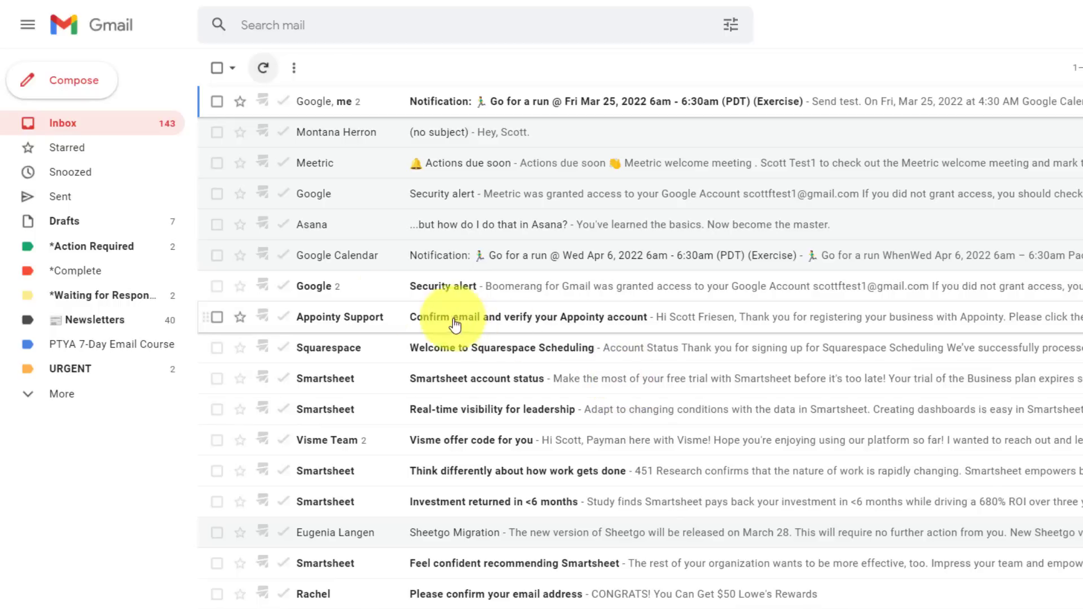
# Open Drafts to see the Weekly Report Reminder recurring Fridays at 7:00 AM.
pyautogui.click(72, 225)
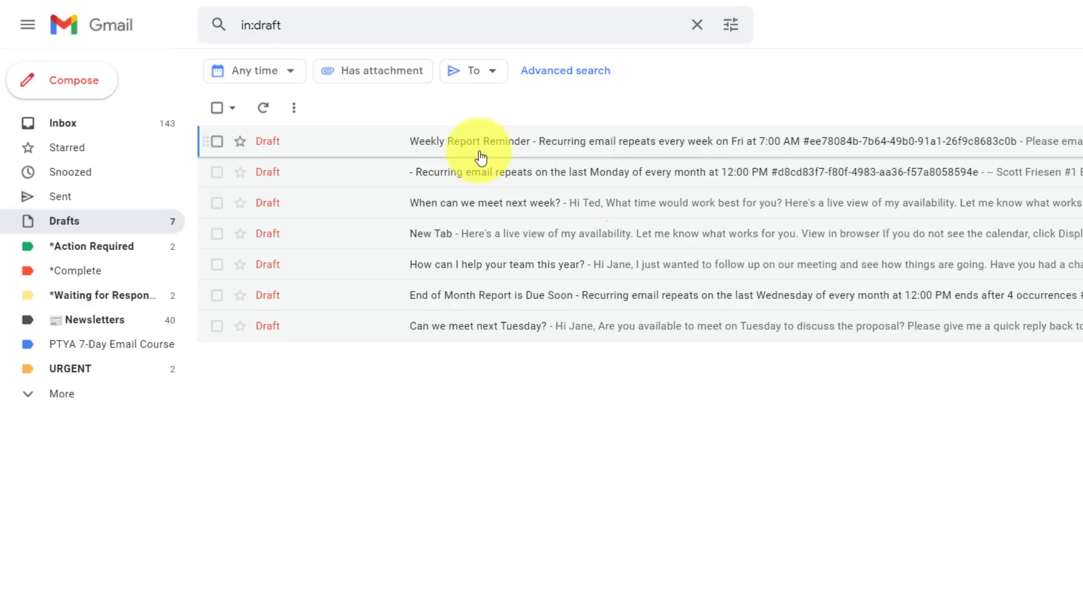
# Open the Weekly Report Reminder draft, view its recurring schedule, and close it unchanged.
pyautogui.click(395, 147)
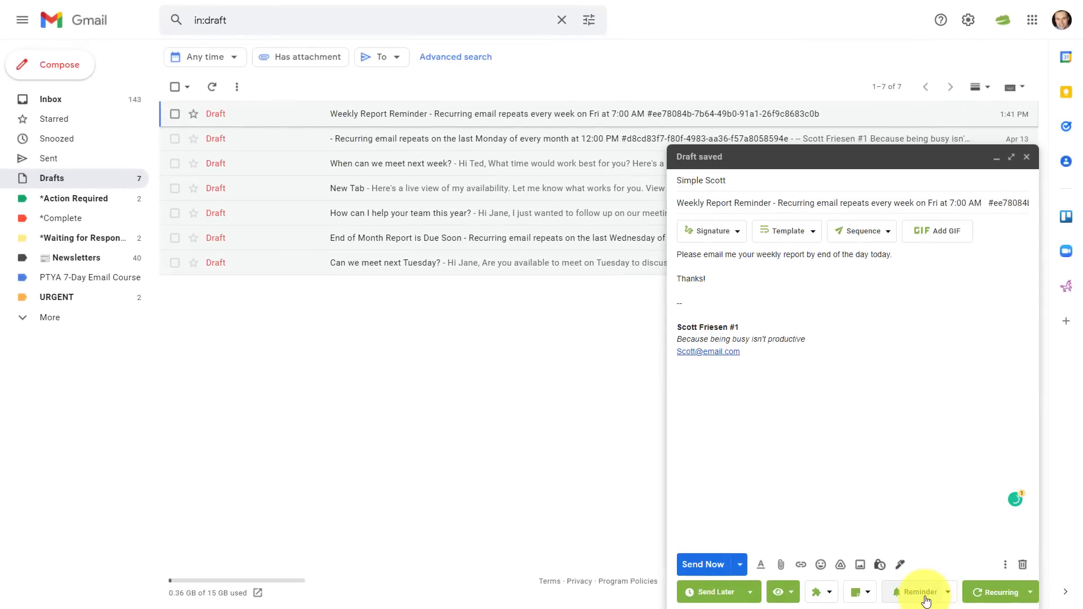
pyautogui.click(996, 592)
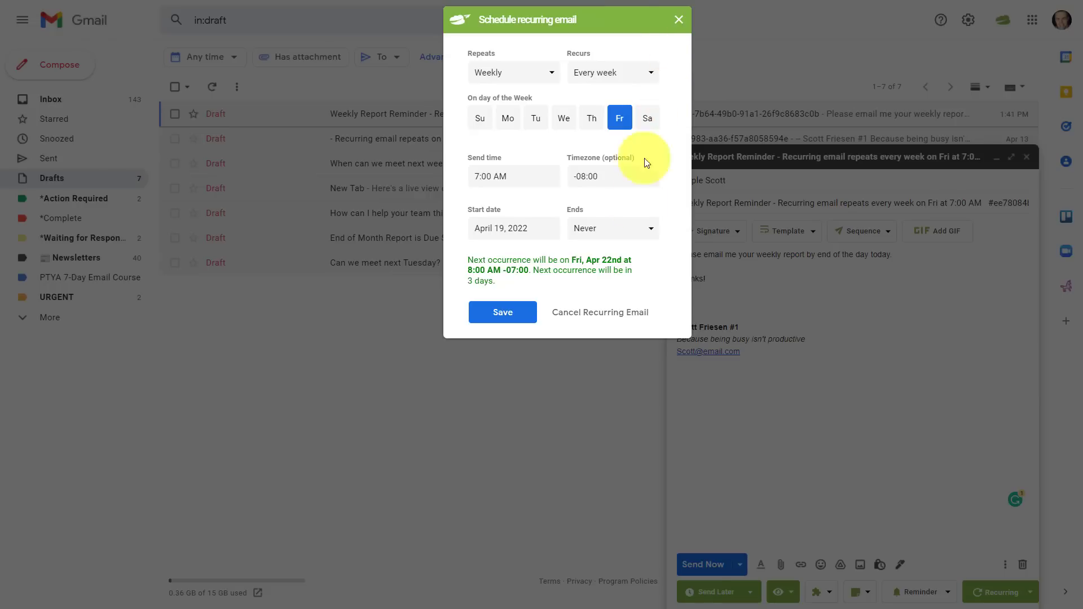
pyautogui.click(678, 22)
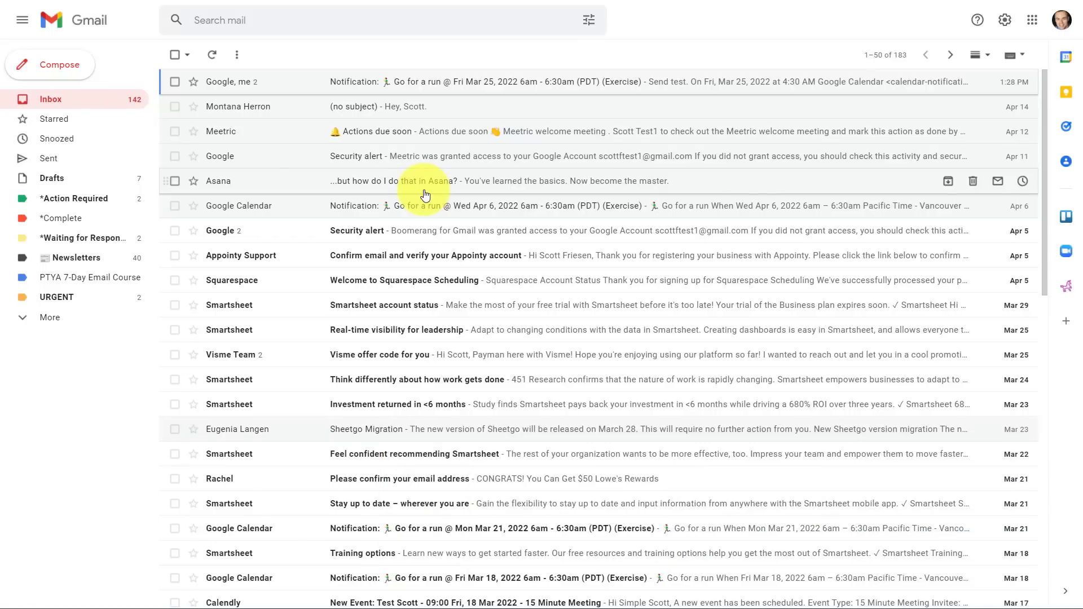
pyautogui.scroll(-12, 426, 194)
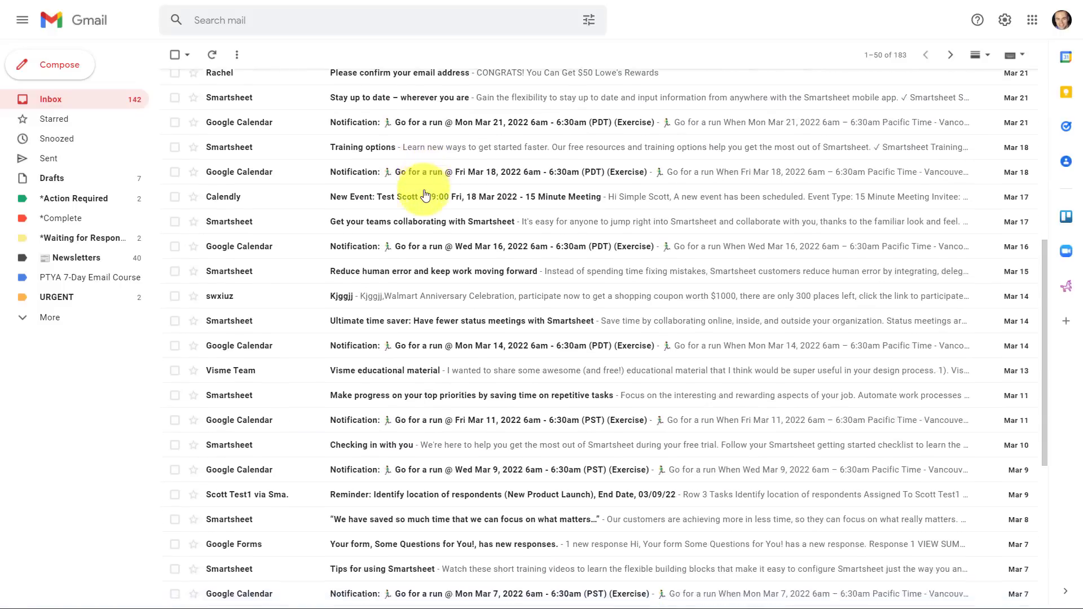
pyautogui.scroll(12, 425, 195)
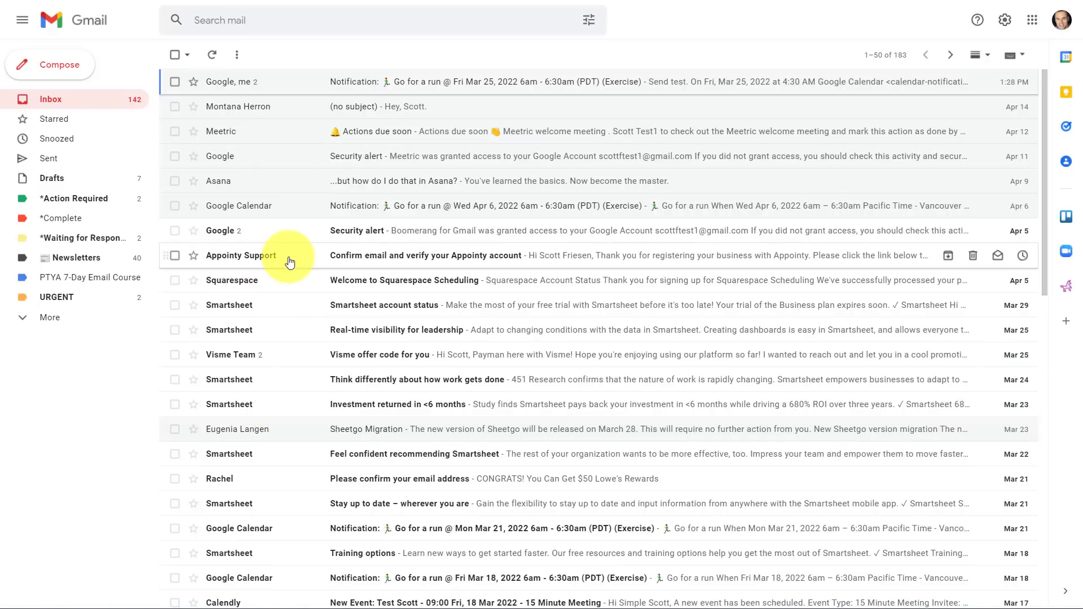
# Open the Mar 18 Go for a run notification and show its More actions menu.
pyautogui.click(273, 578)
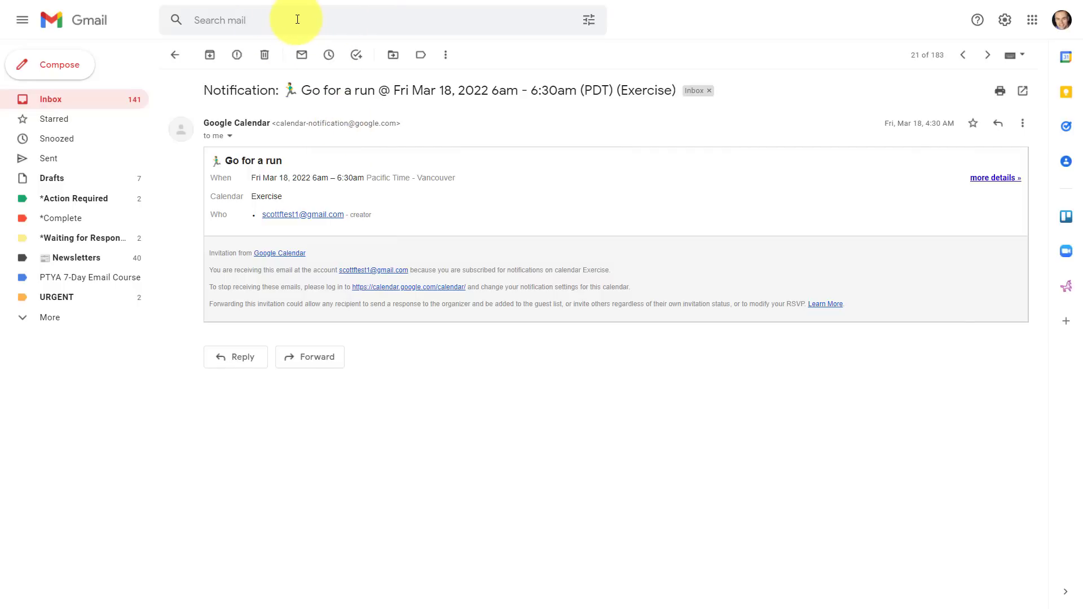
pyautogui.click(1024, 124)
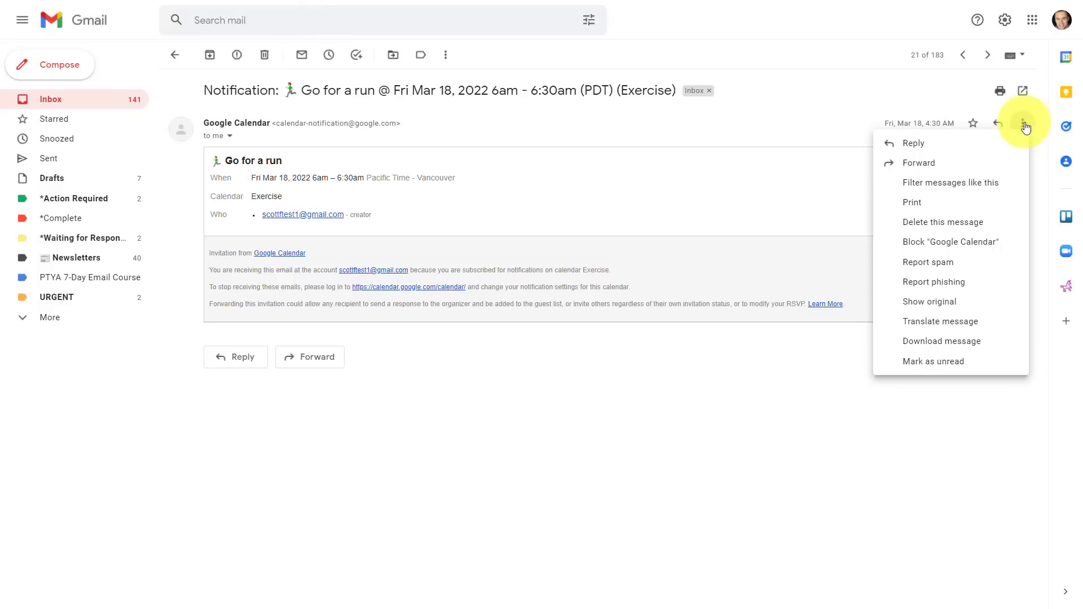
# Filter messages like this Google Calendar notification and continue to Create filter.
pyautogui.click(924, 186)
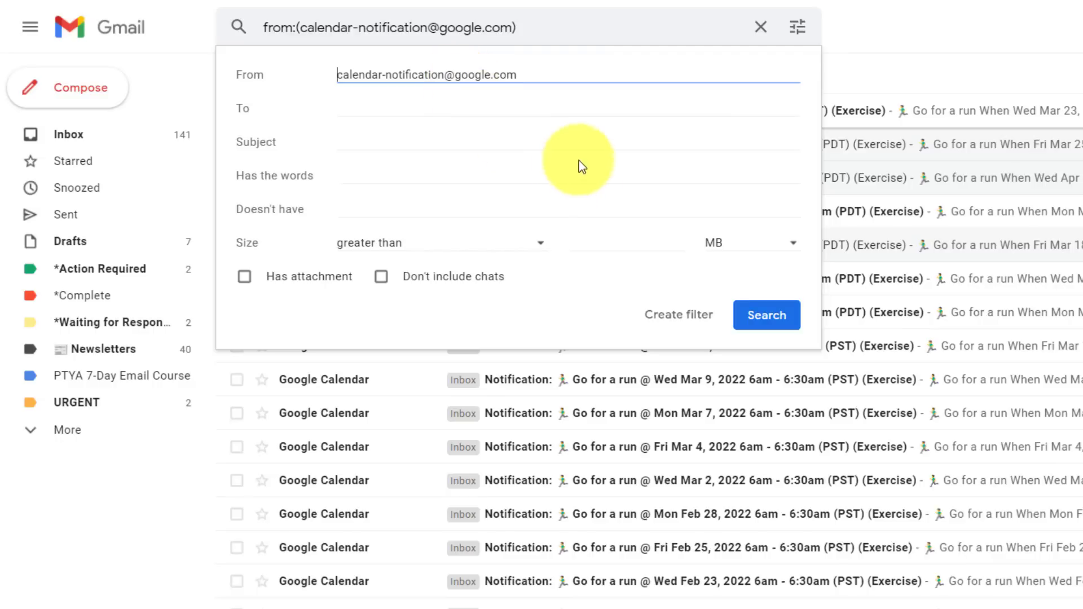
pyautogui.click(680, 316)
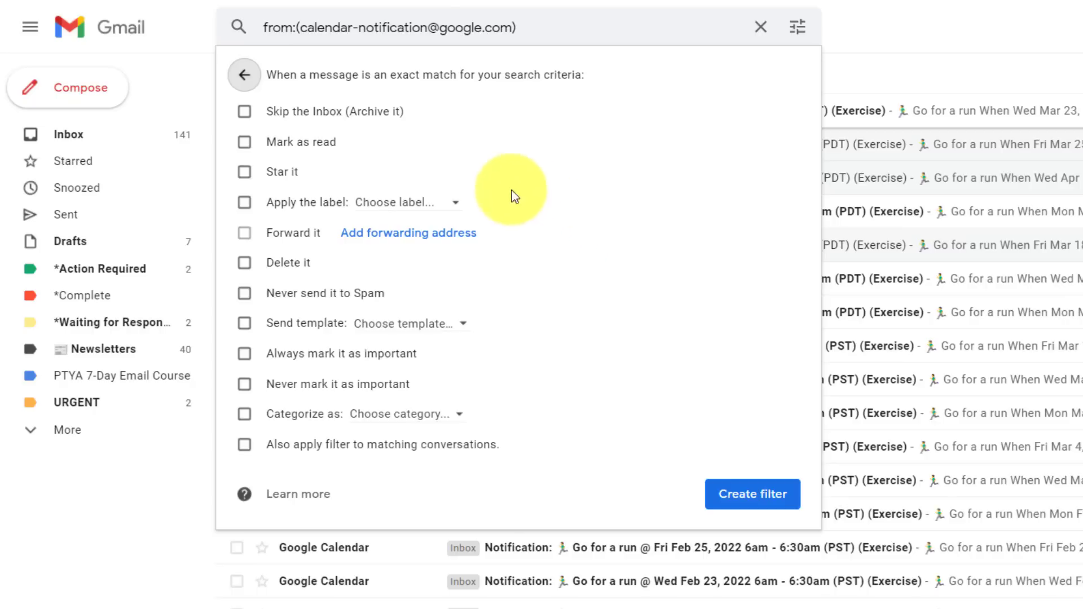
# Create the filter with Skip the Inbox, label Newsletters, and apply to matching conversations.
pyautogui.click(244, 113)
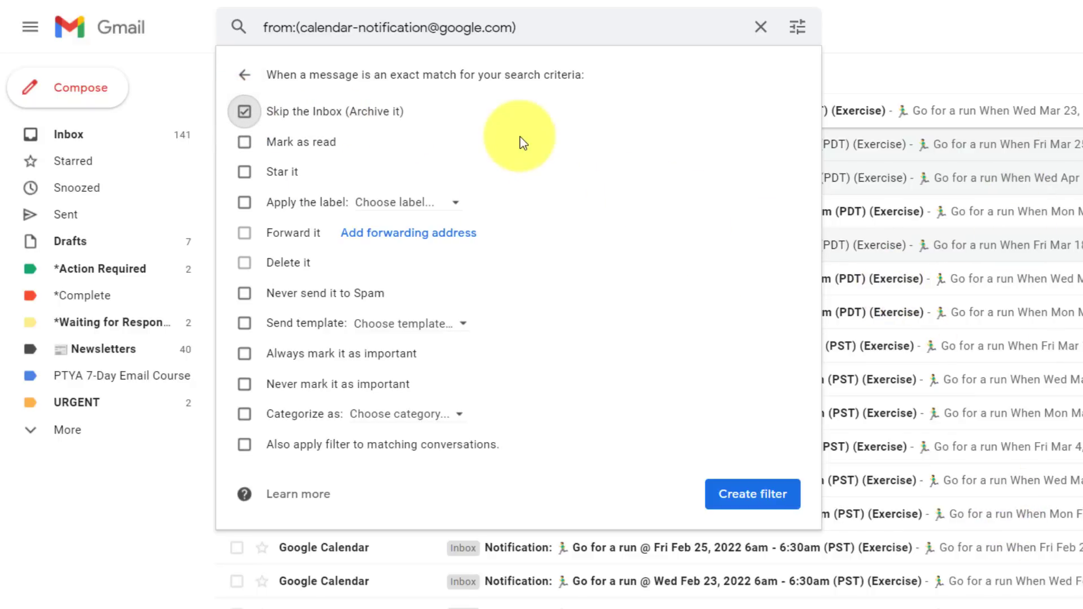
pyautogui.click(243, 203)
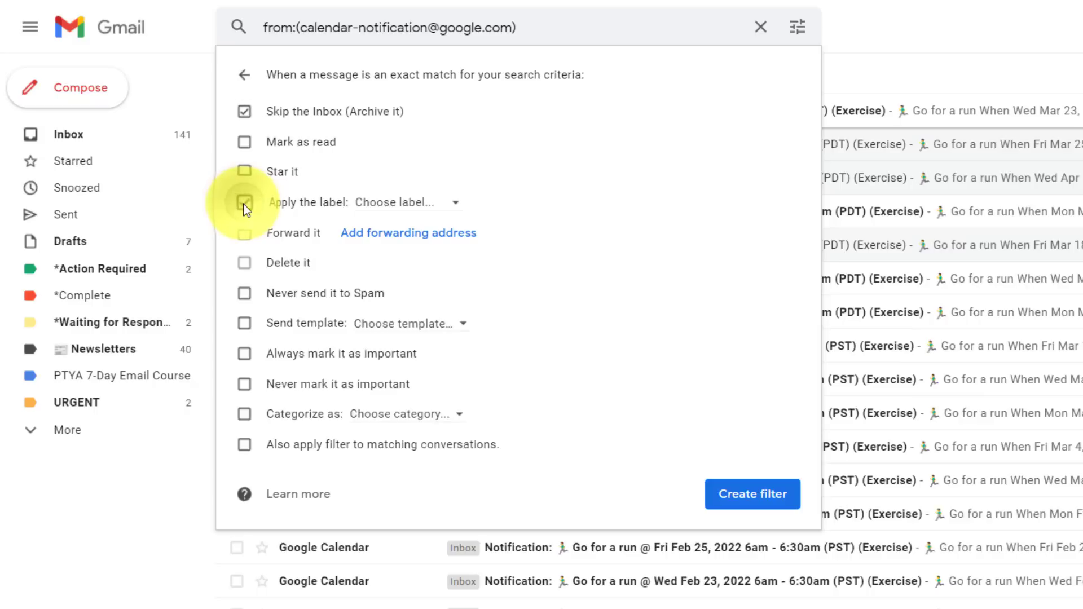
pyautogui.click(458, 206)
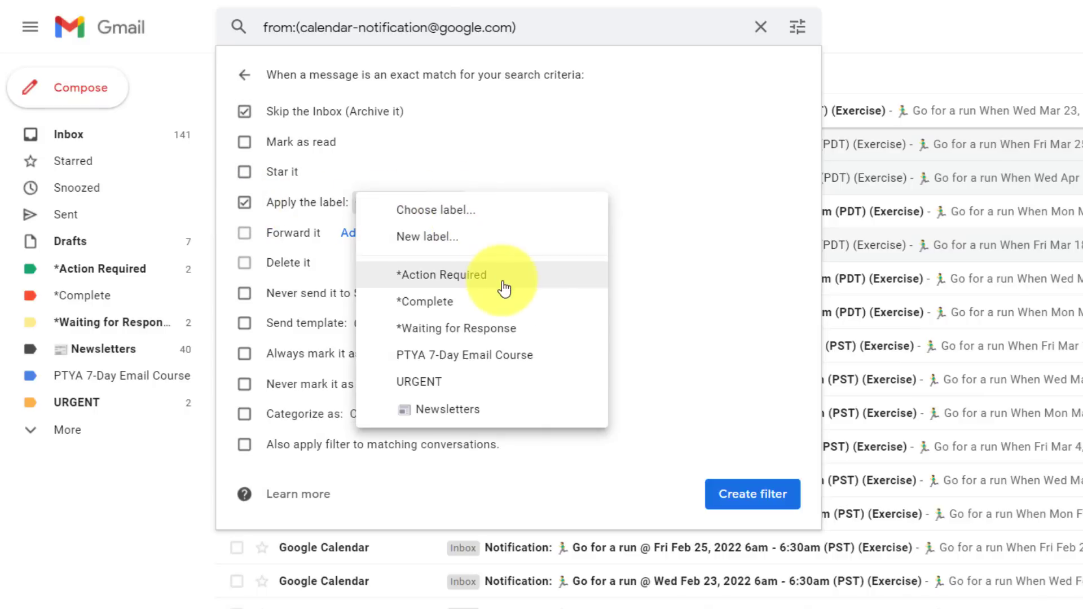
pyautogui.click(459, 410)
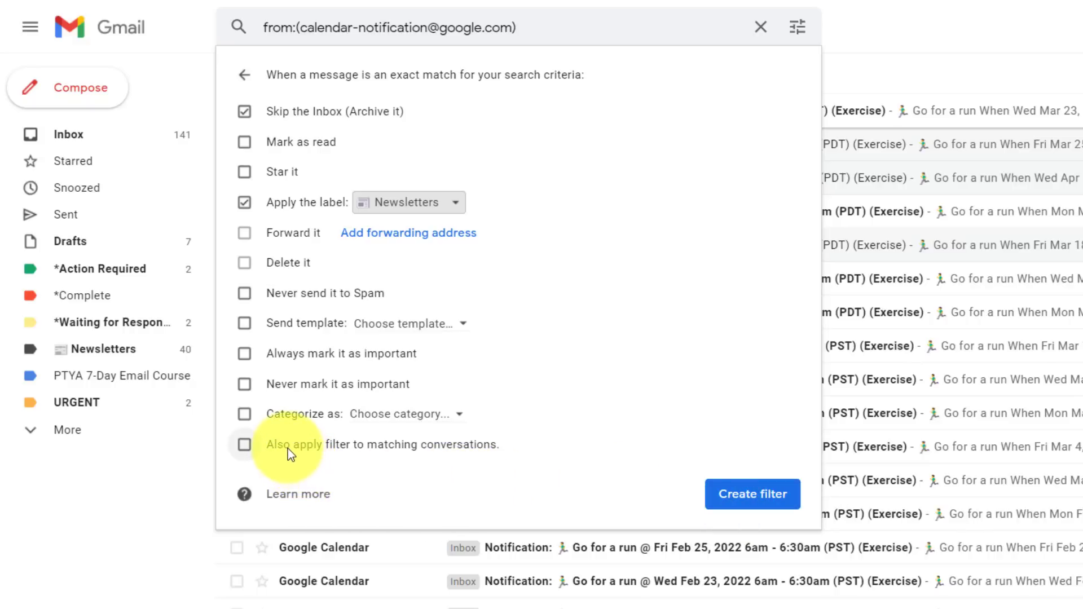
pyautogui.click(244, 447)
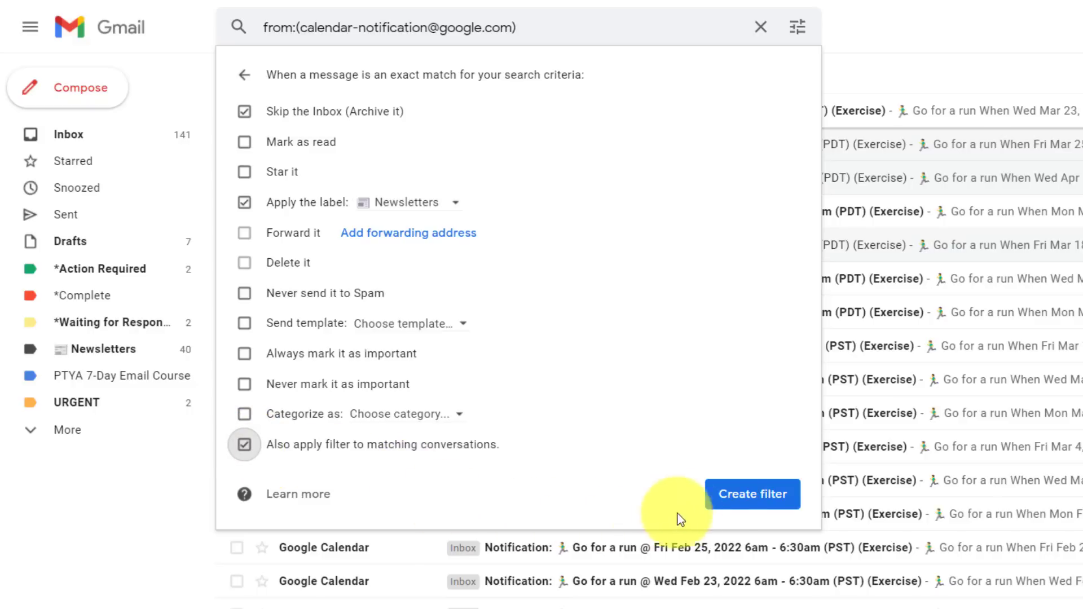
pyautogui.click(743, 495)
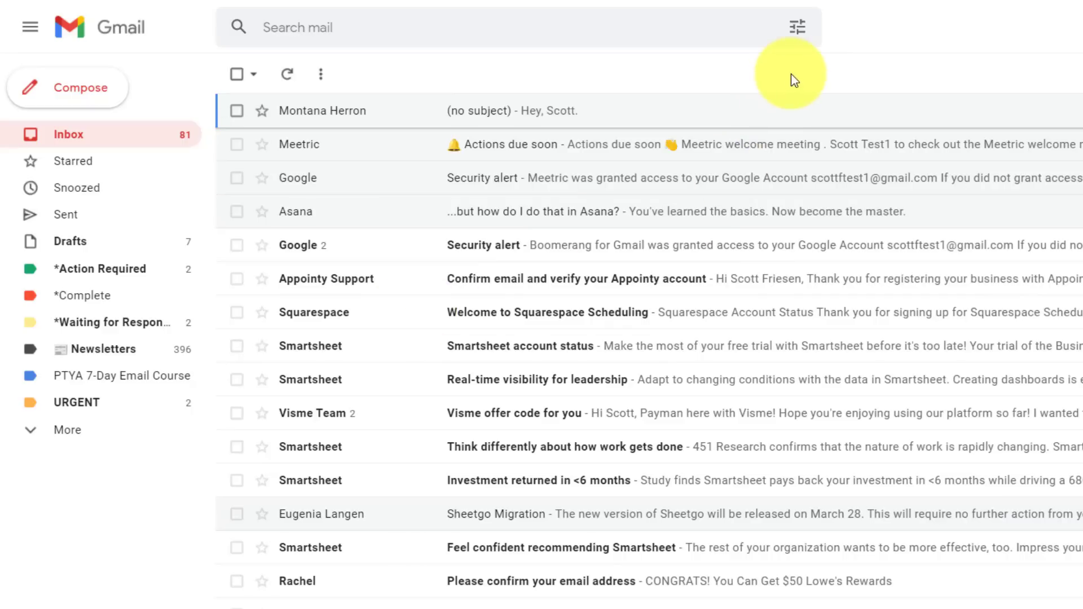
pyautogui.click(800, 29)
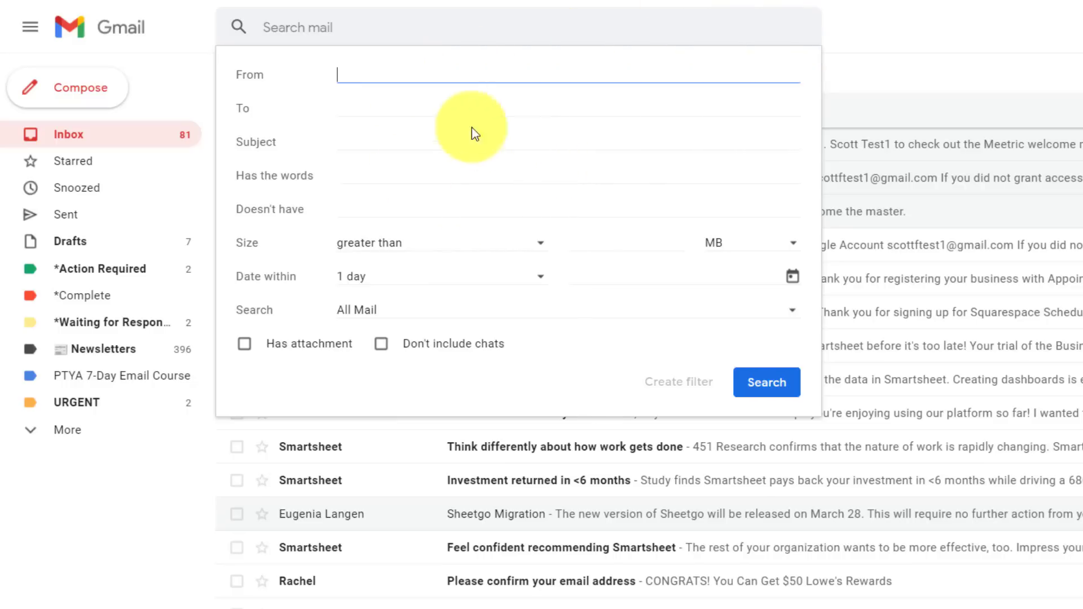
pyautogui.click(412, 104)
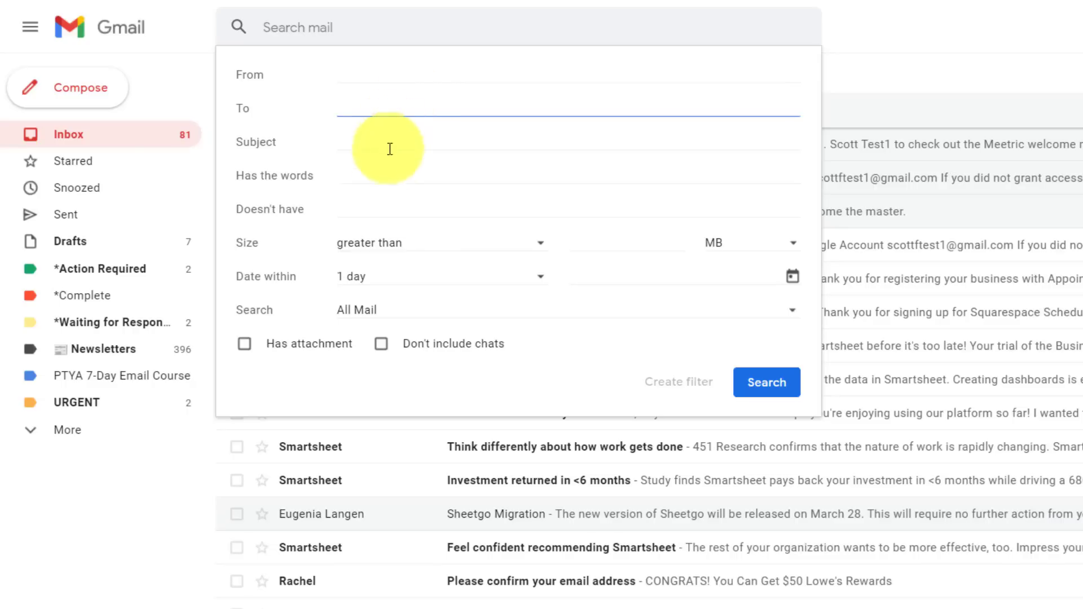
pyautogui.click(397, 169)
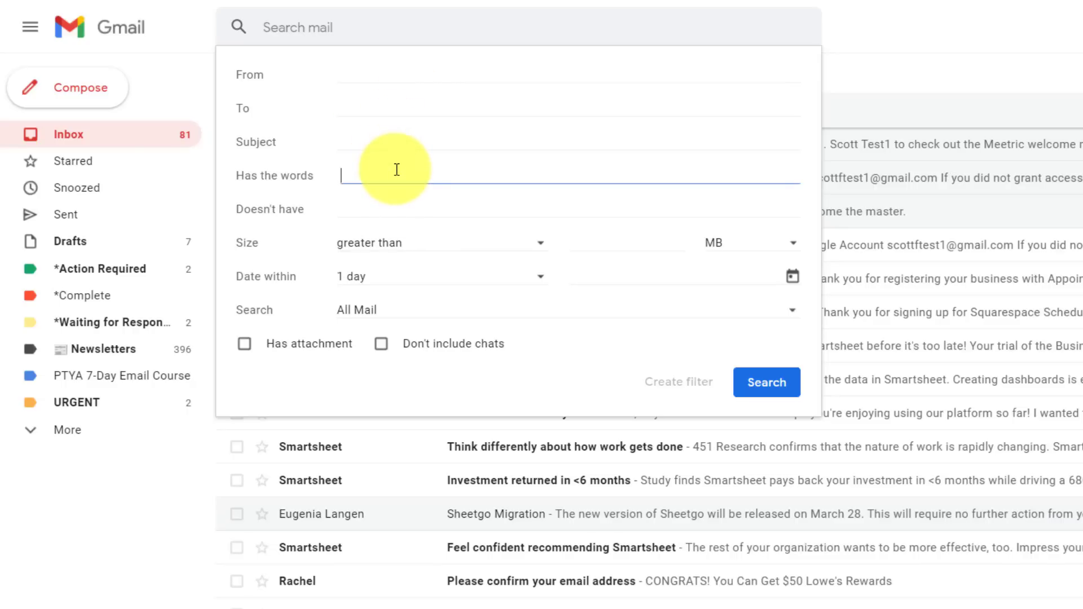
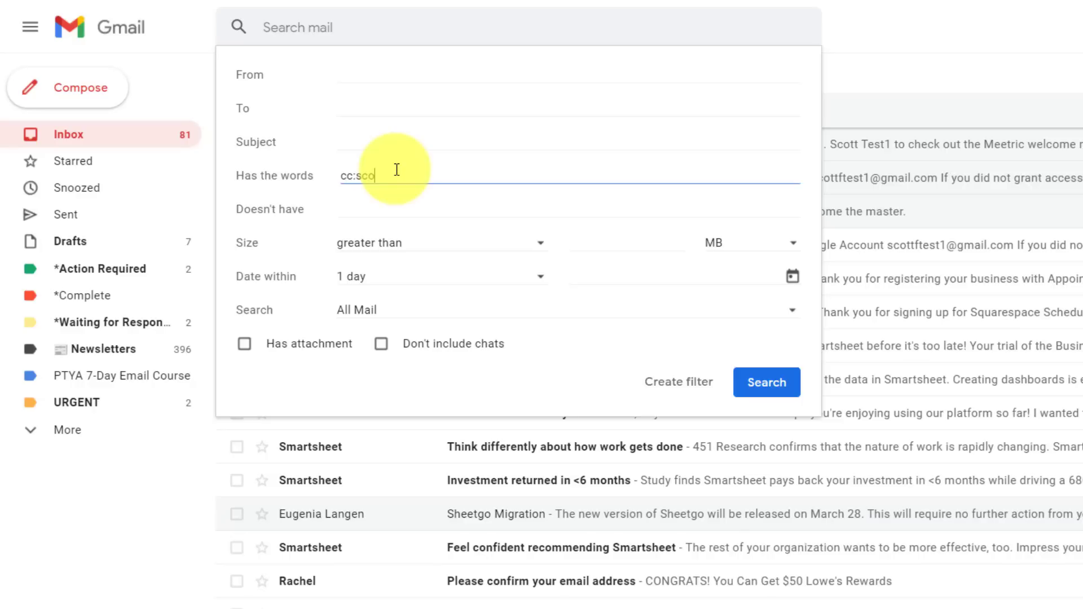
pyautogui.click(678, 382)
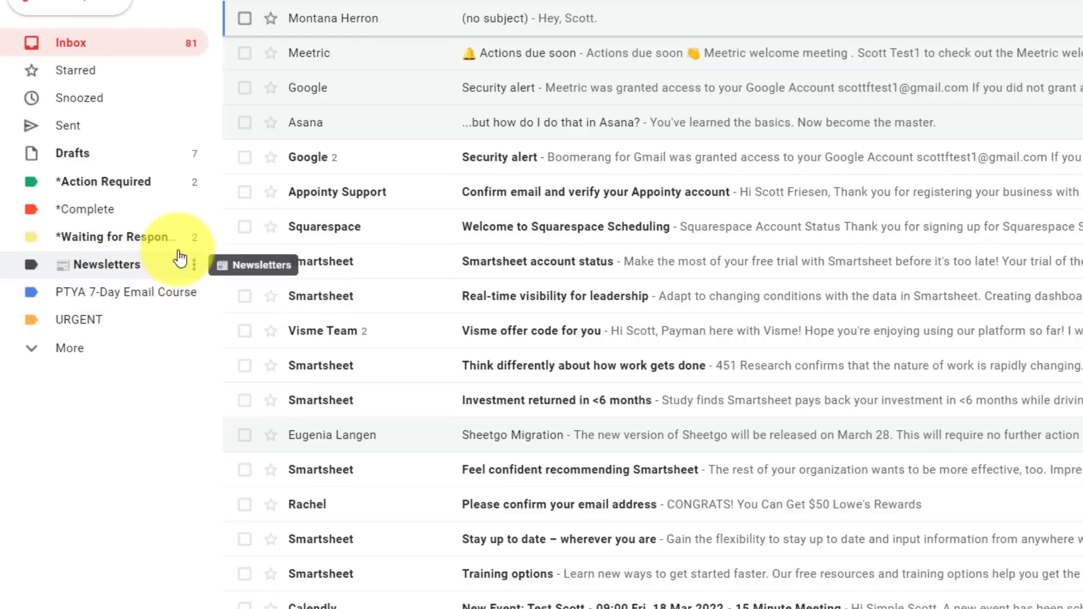
# Set both the *Complete and URGENT labels to appear in the label list only when unread.
pyautogui.click(195, 212)
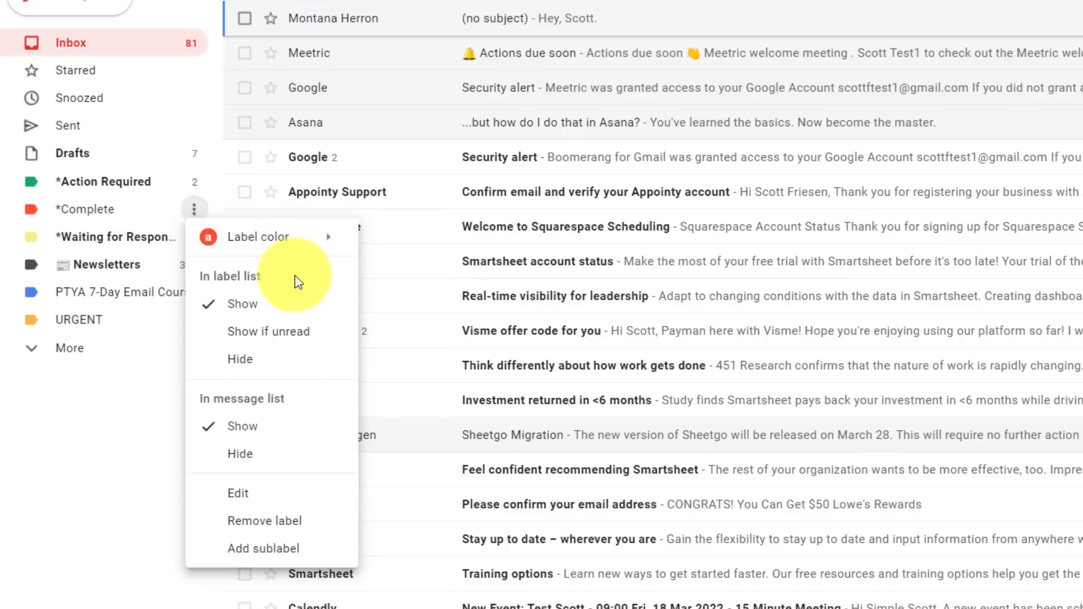
pyautogui.click(280, 336)
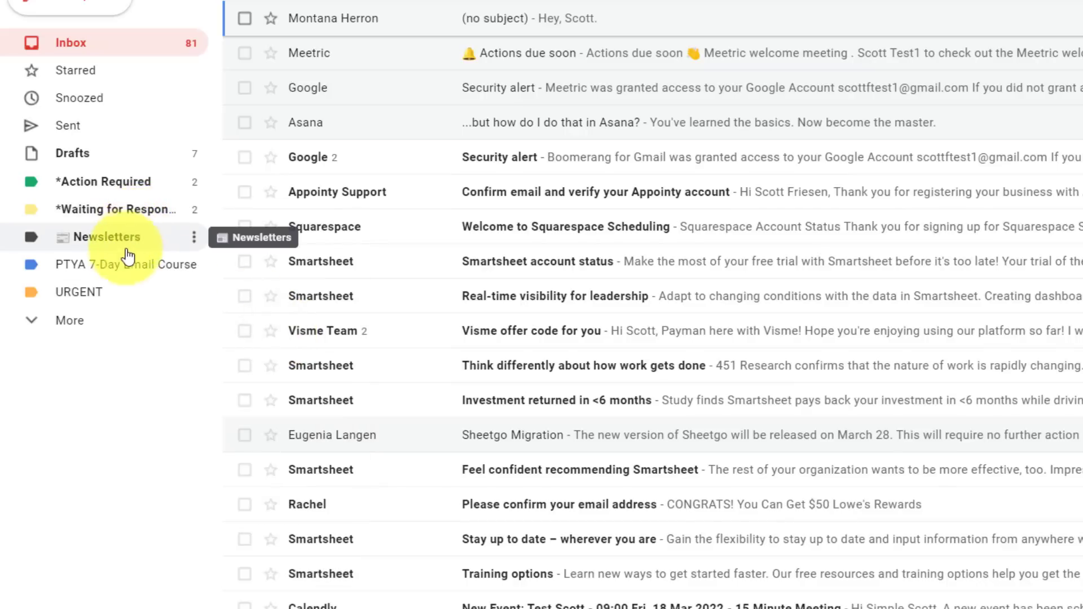
pyautogui.click(194, 297)
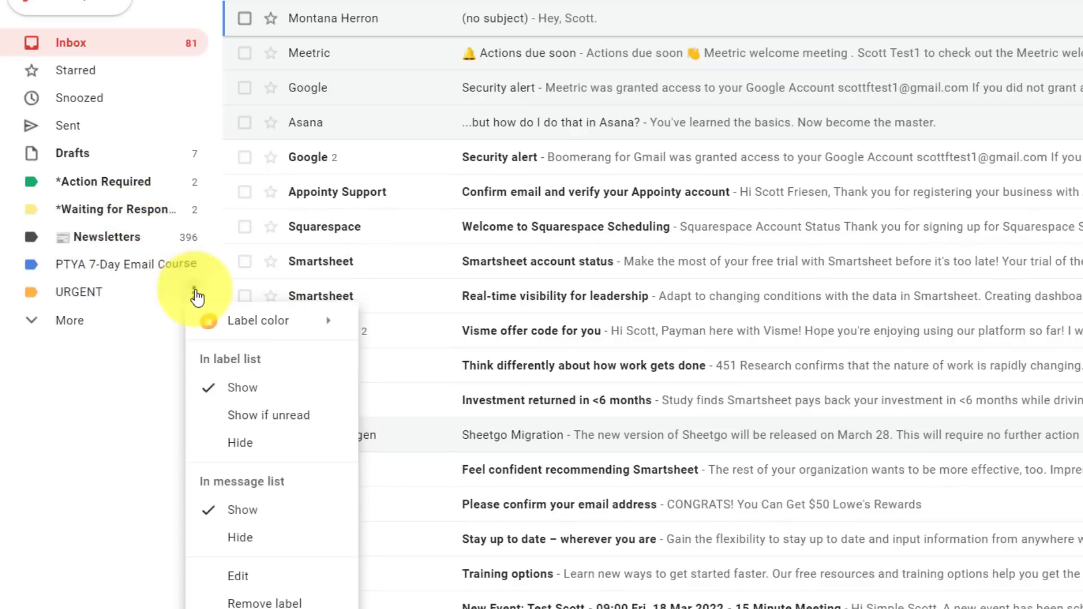
pyautogui.click(280, 420)
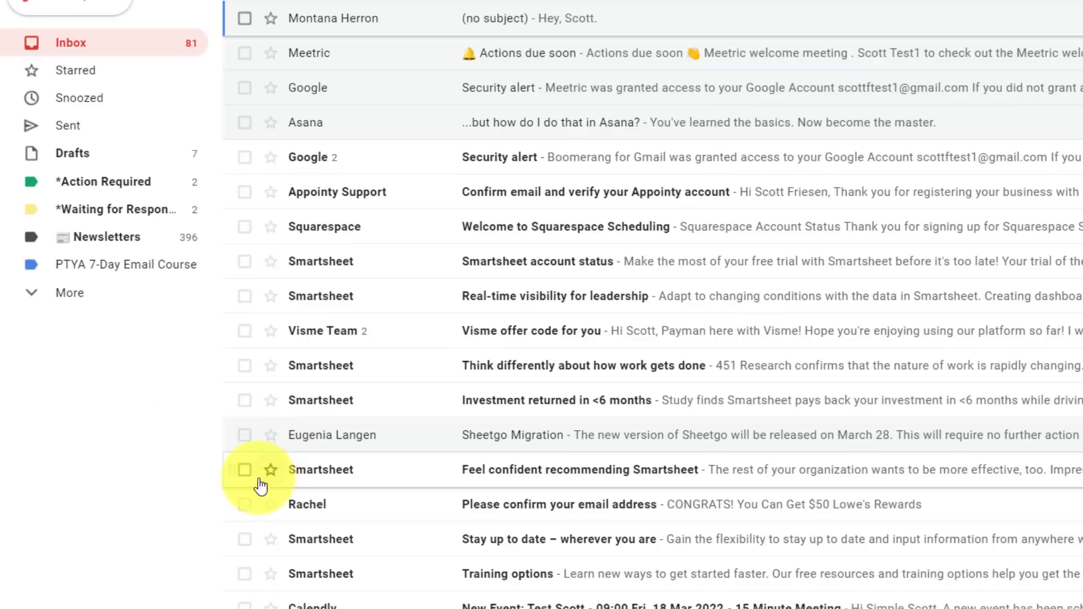
# Apply the URGENT label to the 'Feel confident recommending Smartsheet' email.
pyautogui.click(244, 470)
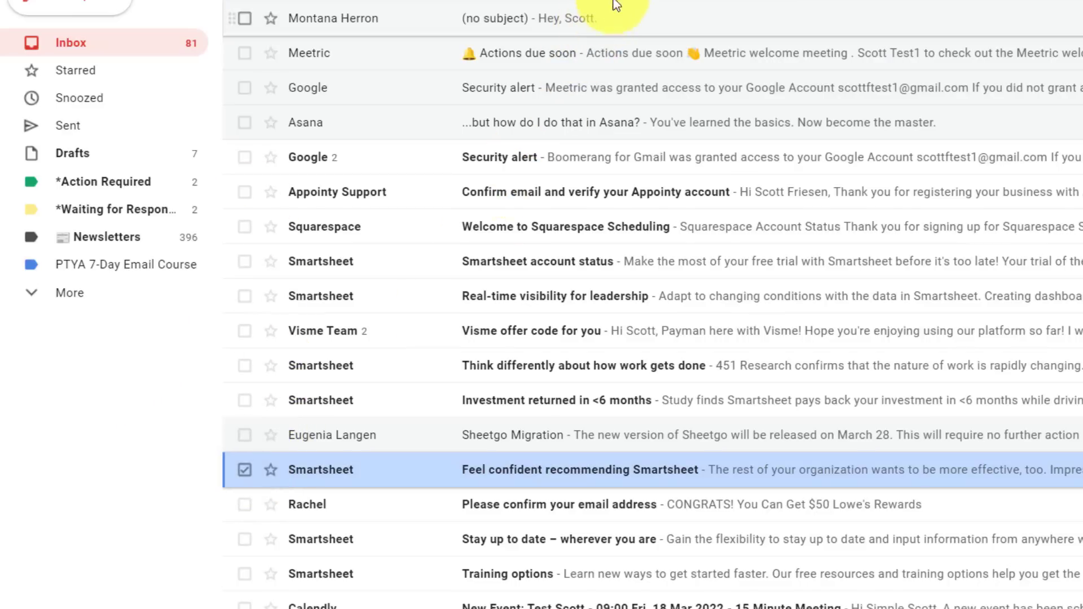
pyautogui.click(587, 1)
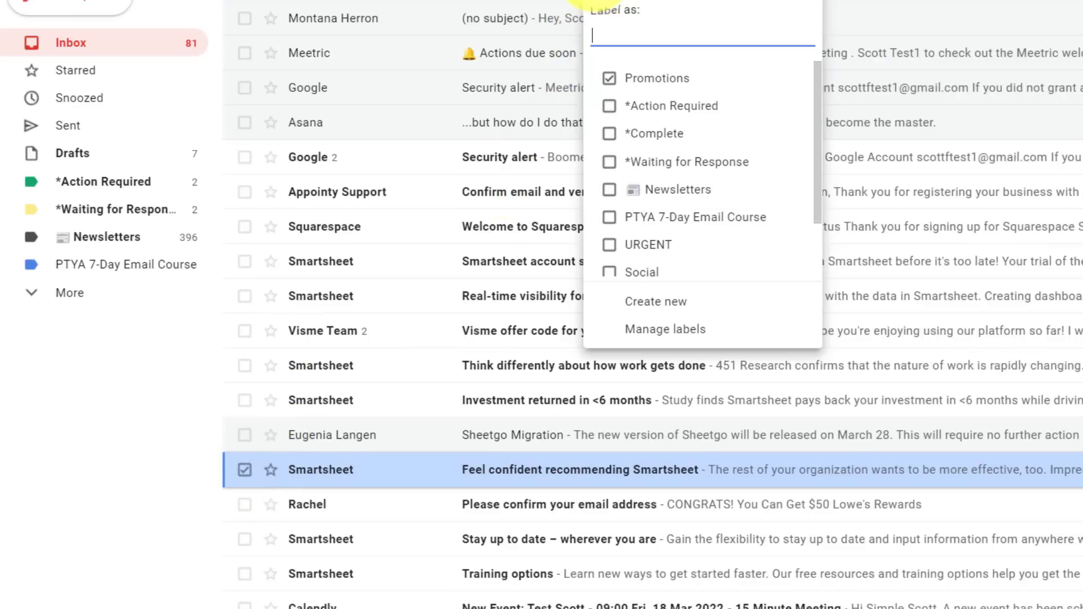
pyautogui.click(608, 244)
pyautogui.click(643, 301)
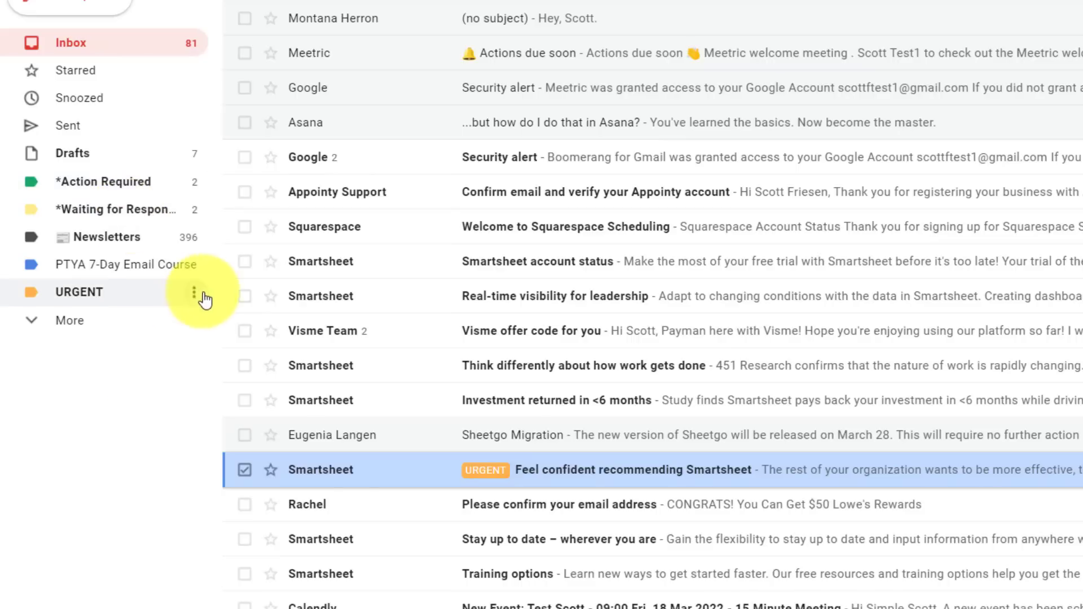
# Review the URGENT label's options menu for its sidebar visibility settings.
pyautogui.click(194, 293)
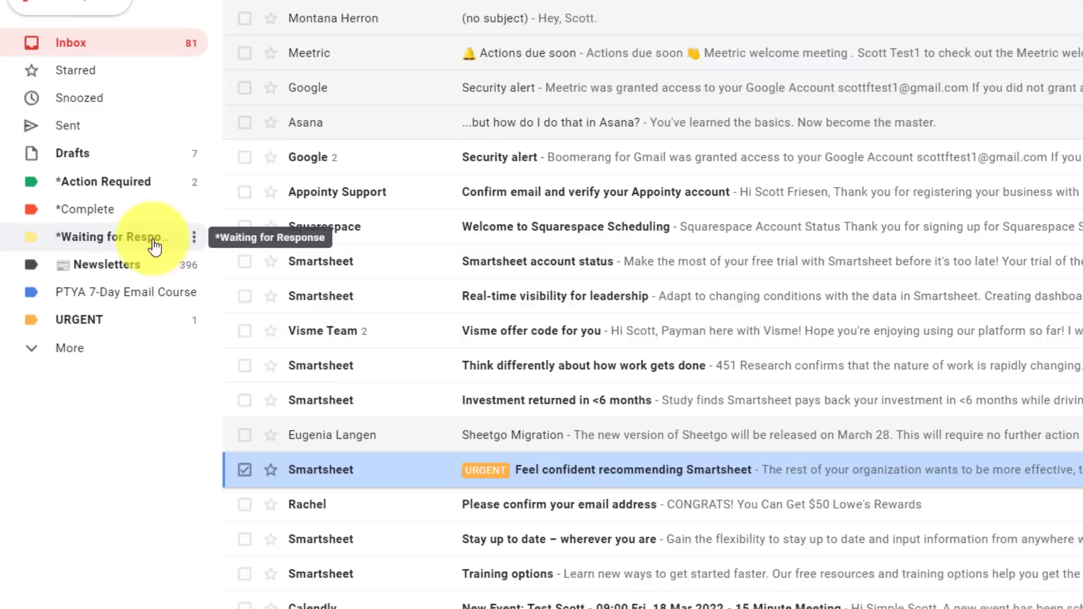
# Label the Google security alert, Smartsheet account status and Visme offer emails *Action Required.
pyautogui.click(245, 157)
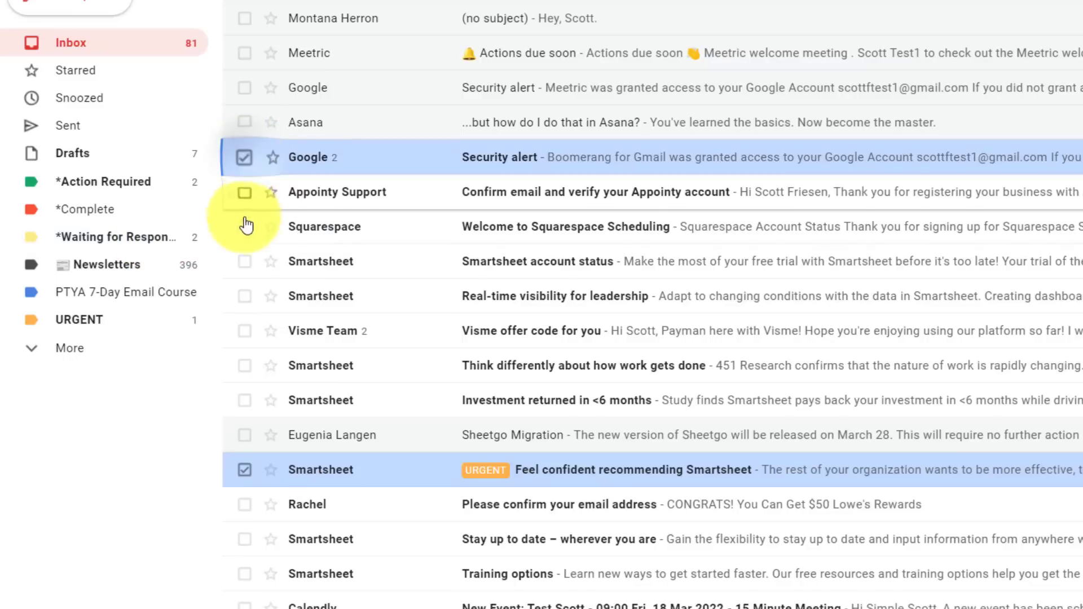
pyautogui.click(244, 261)
pyautogui.click(244, 331)
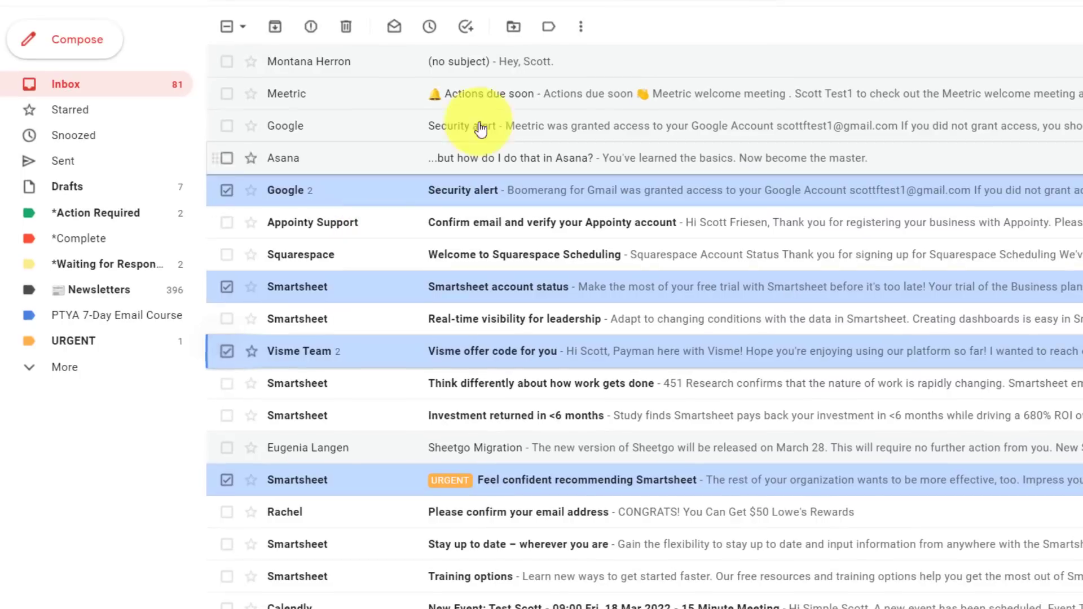
pyautogui.click(550, 29)
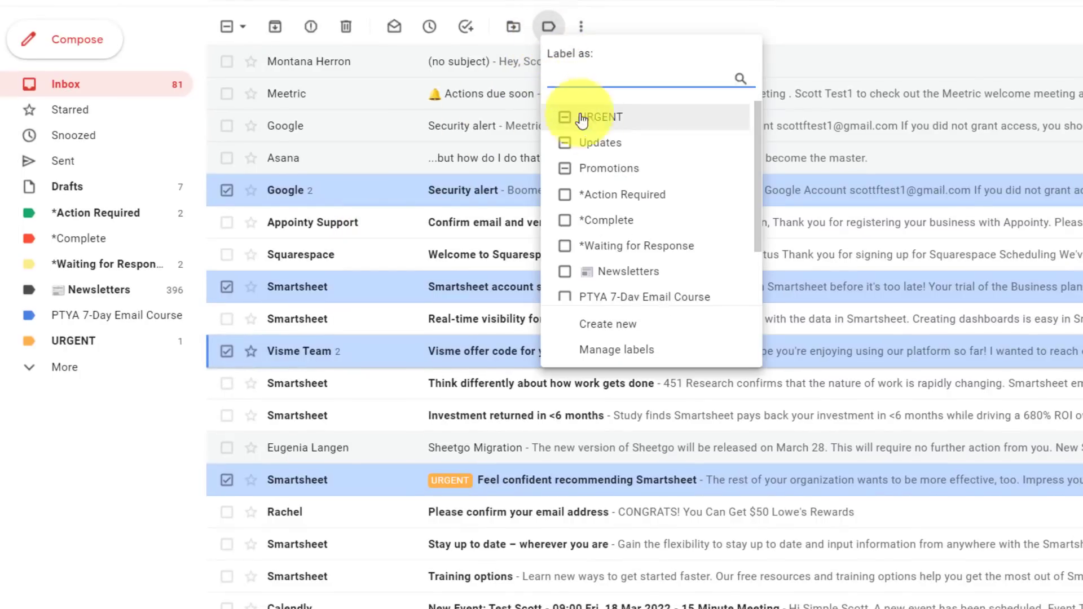
pyautogui.click(573, 195)
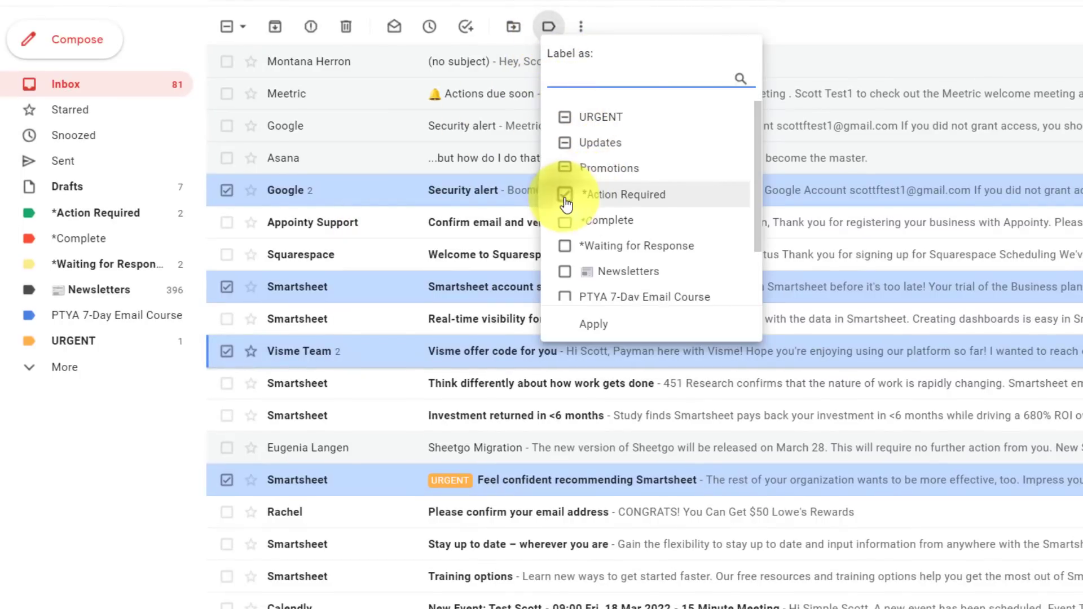
pyautogui.click(594, 325)
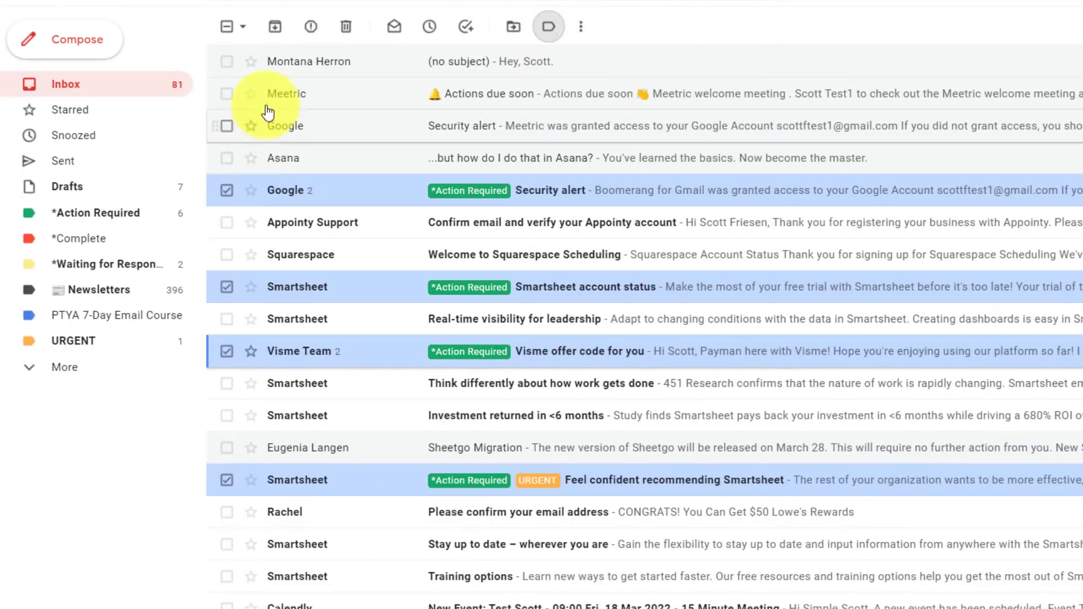
pyautogui.click(227, 28)
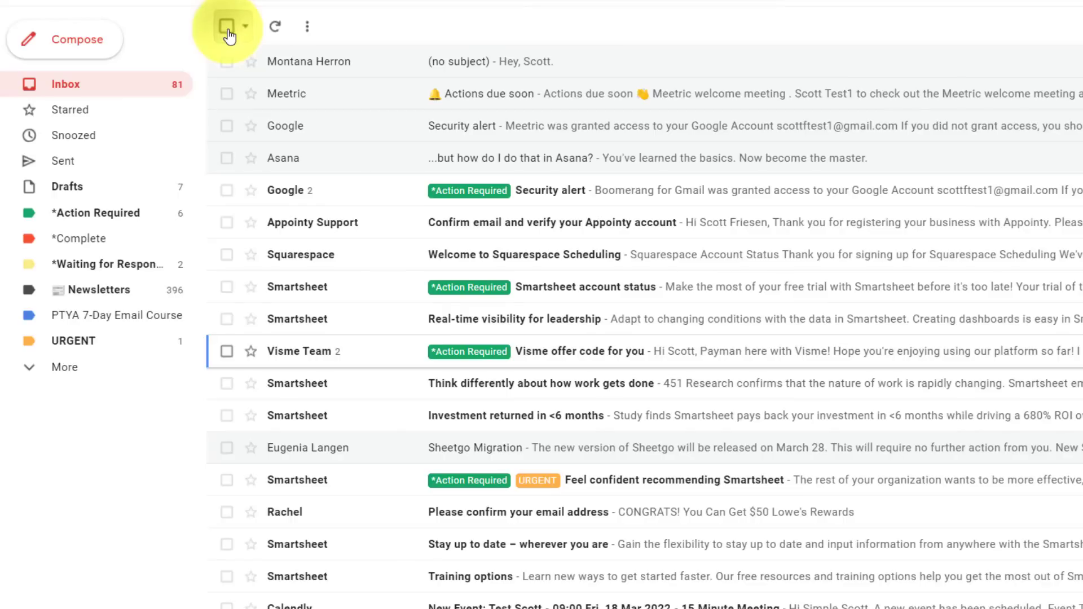
# Label the Meetric security alert and Appointy confirmation emails *Waiting for Response.
pyautogui.click(227, 125)
pyautogui.click(227, 223)
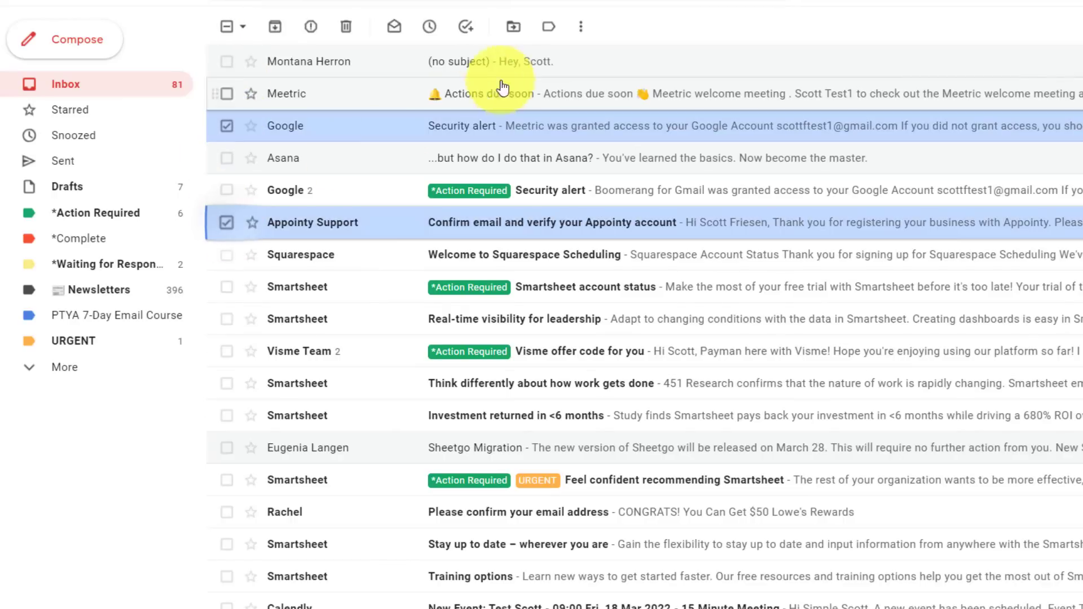
pyautogui.click(548, 26)
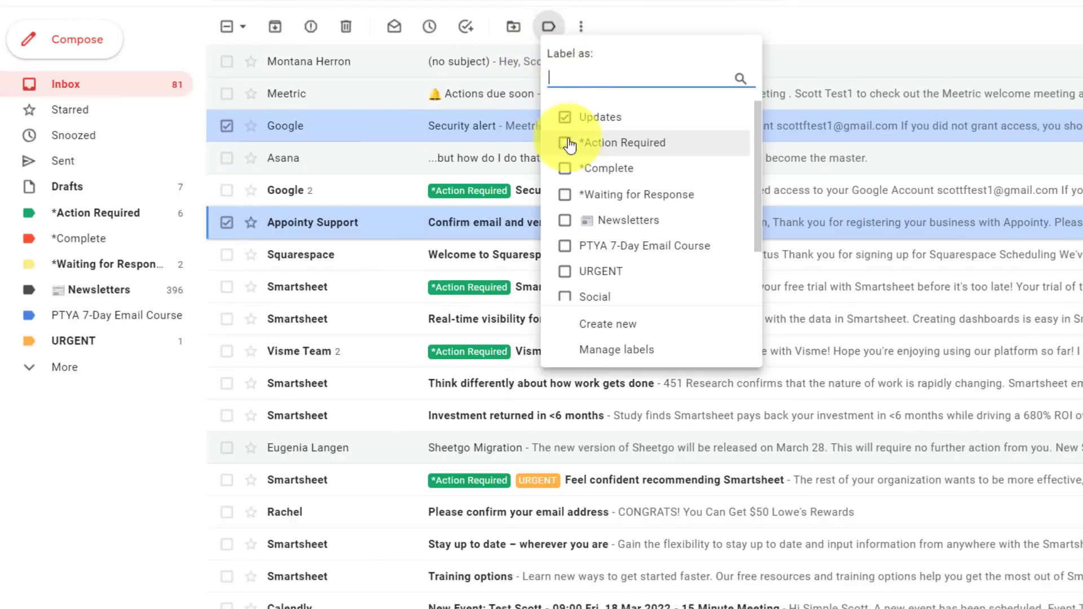
pyautogui.click(566, 194)
pyautogui.click(610, 323)
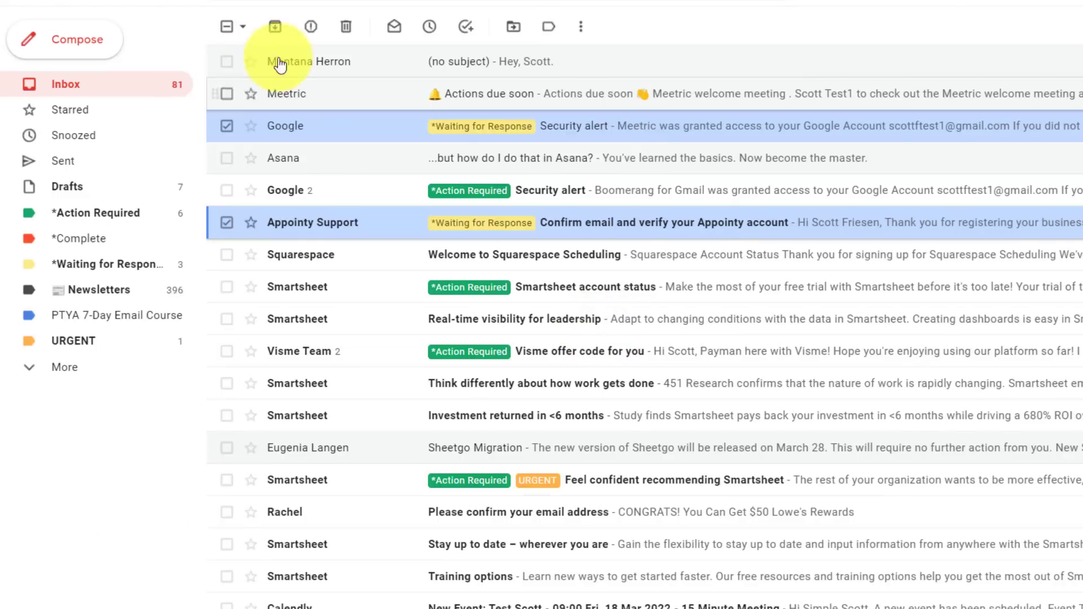
pyautogui.click(227, 26)
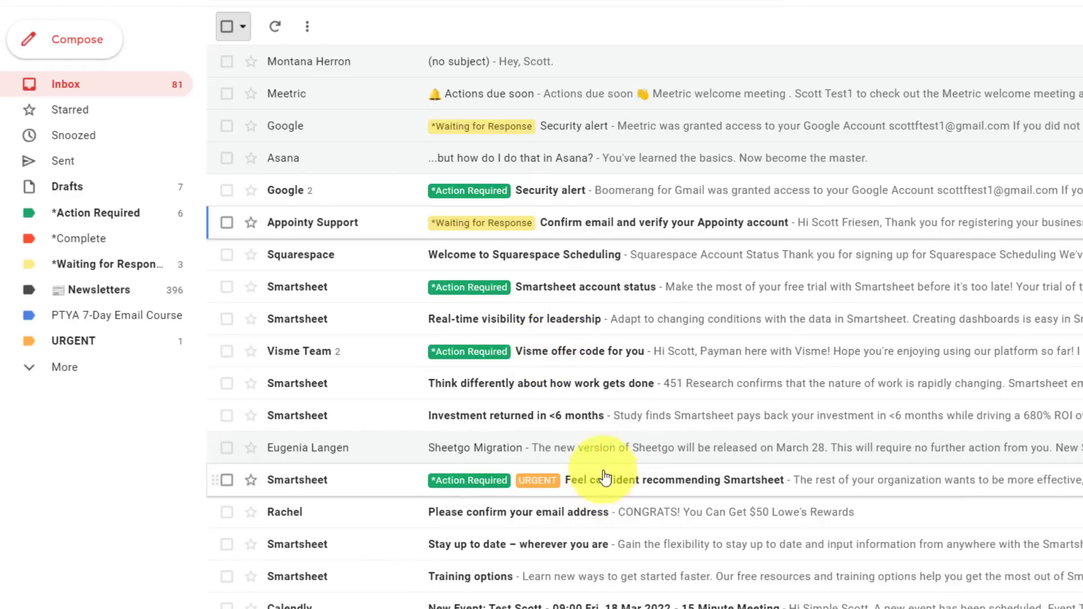
# View the emails filed under *Action Required, then return to the inbox.
pyautogui.click(90, 220)
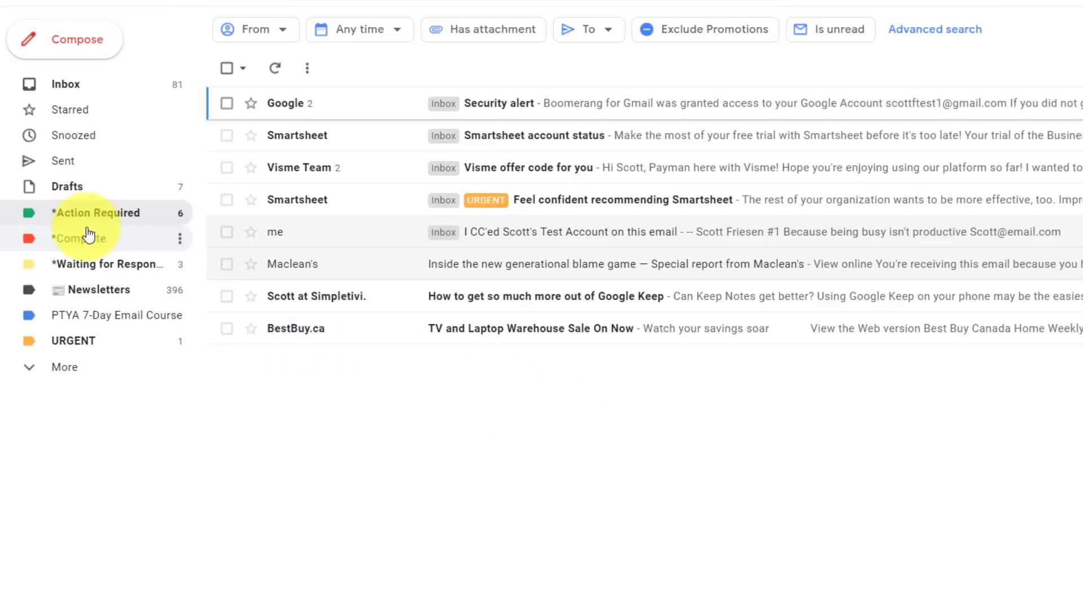
pyautogui.click(81, 83)
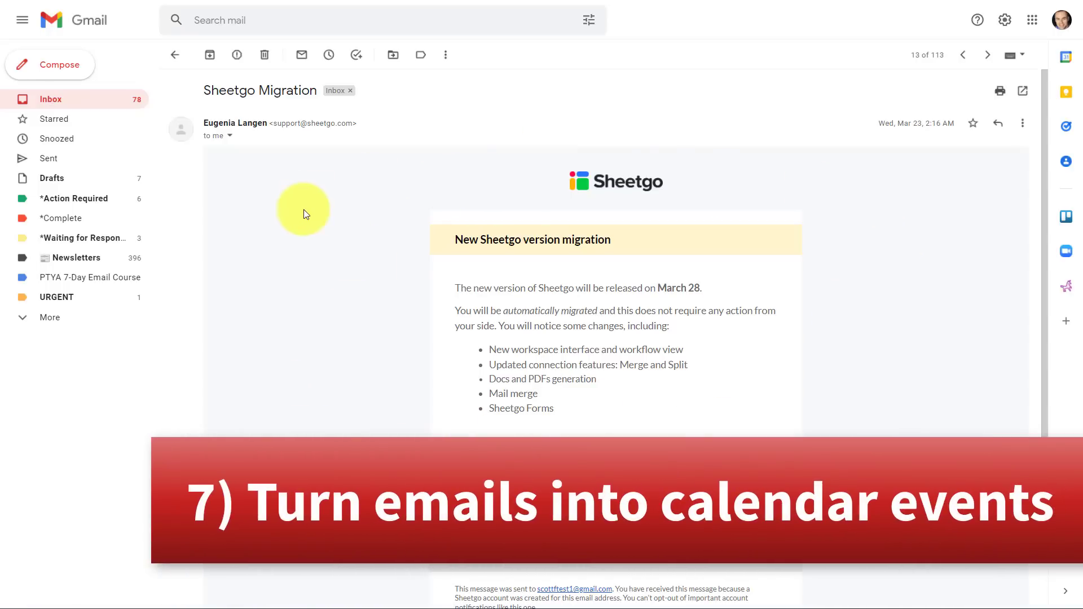
pyautogui.scroll(-2, 643, 263)
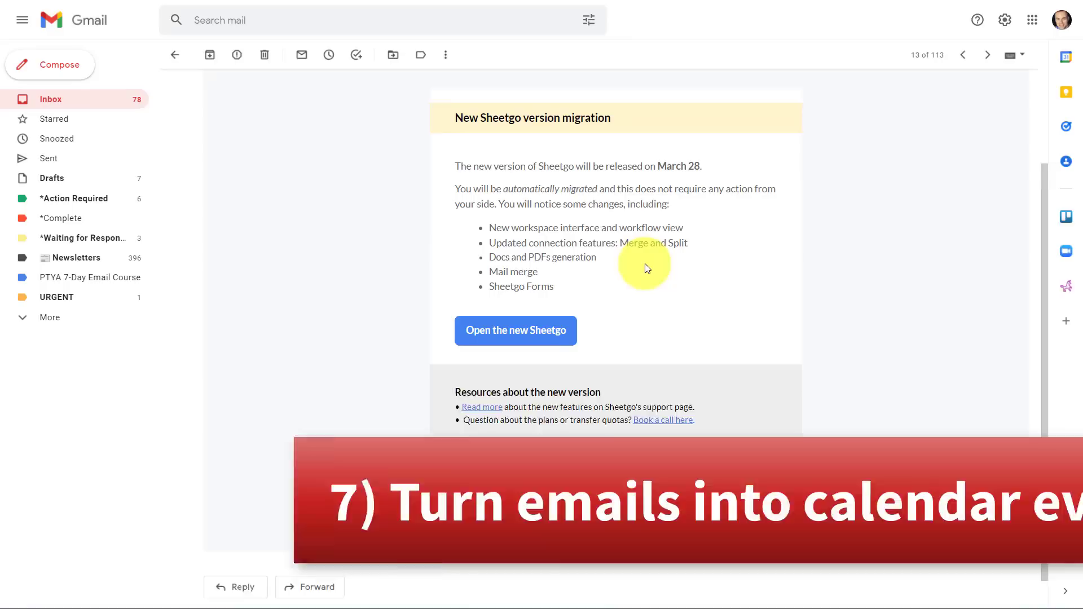
pyautogui.scroll(2, 643, 262)
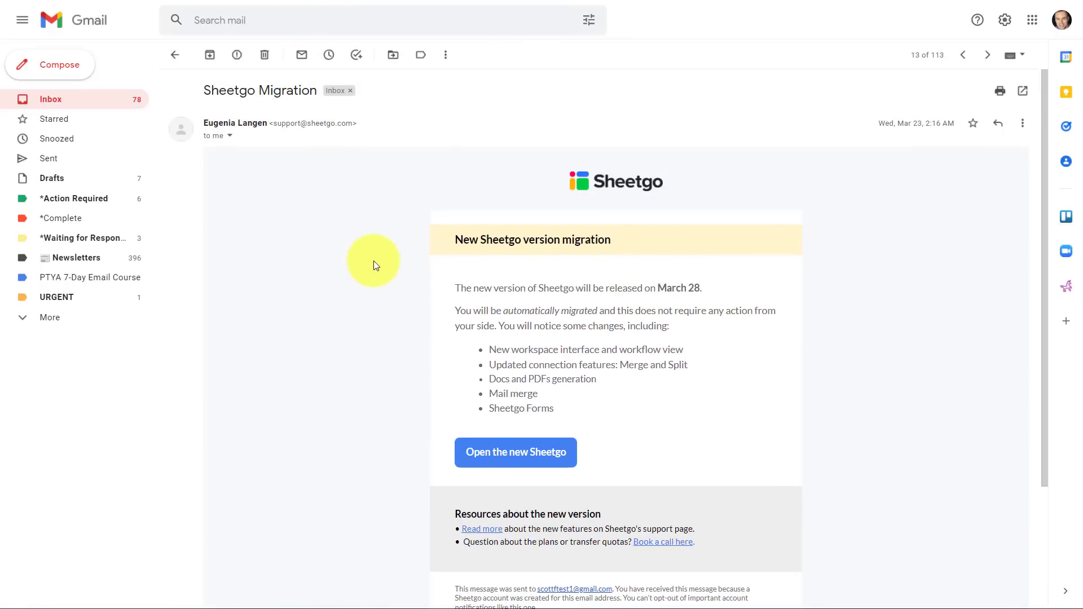
pyautogui.click(446, 56)
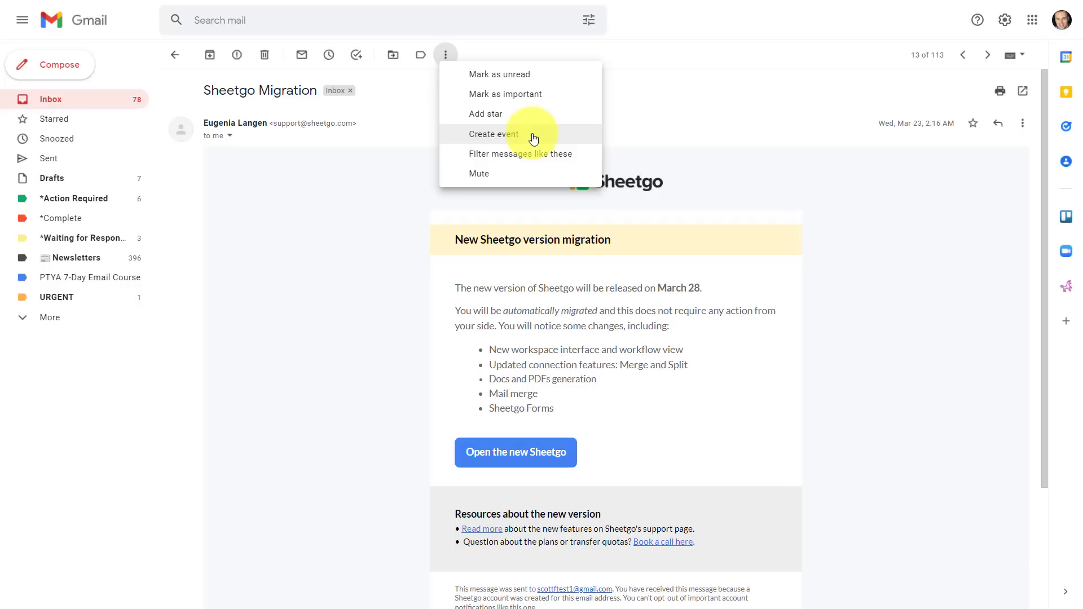
pyautogui.click(319, 257)
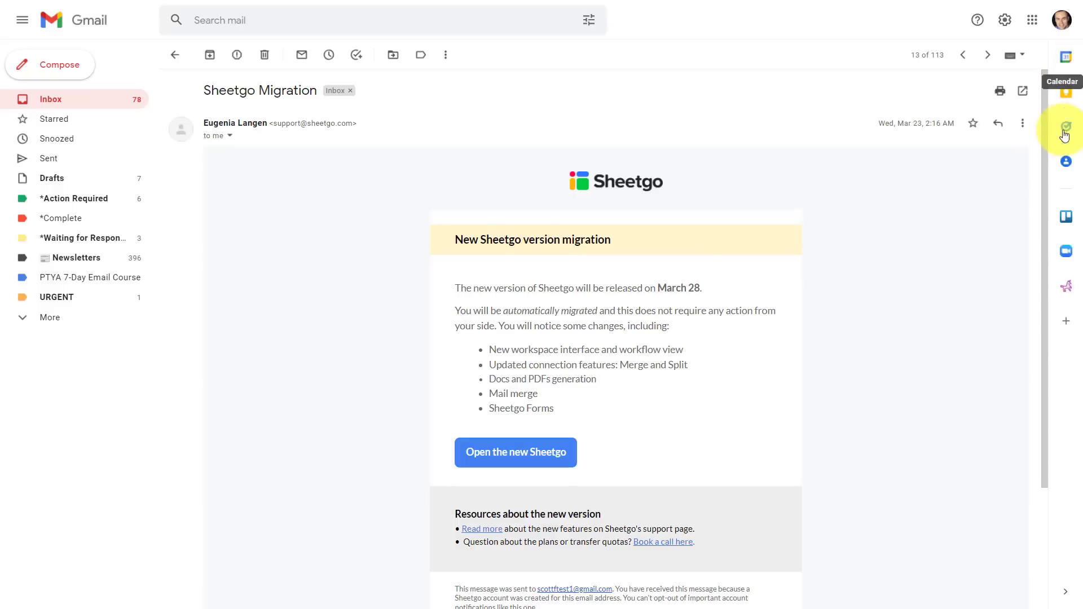
# Create a Sheetgo Migration event at 9 AM on Friday, April 22 in the side calendar.
pyautogui.click(1067, 61)
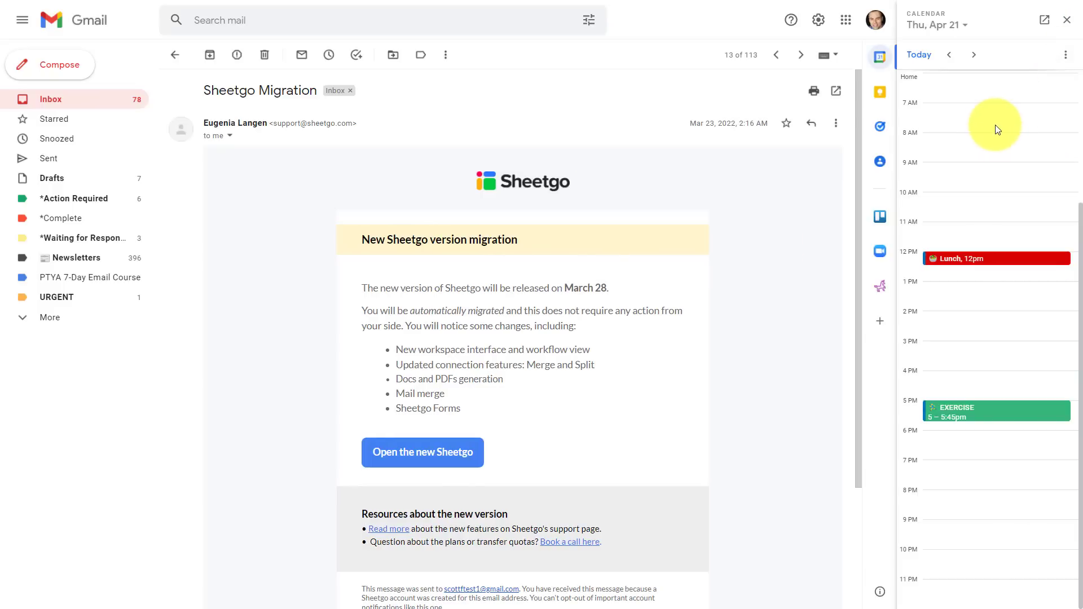
pyautogui.click(951, 55)
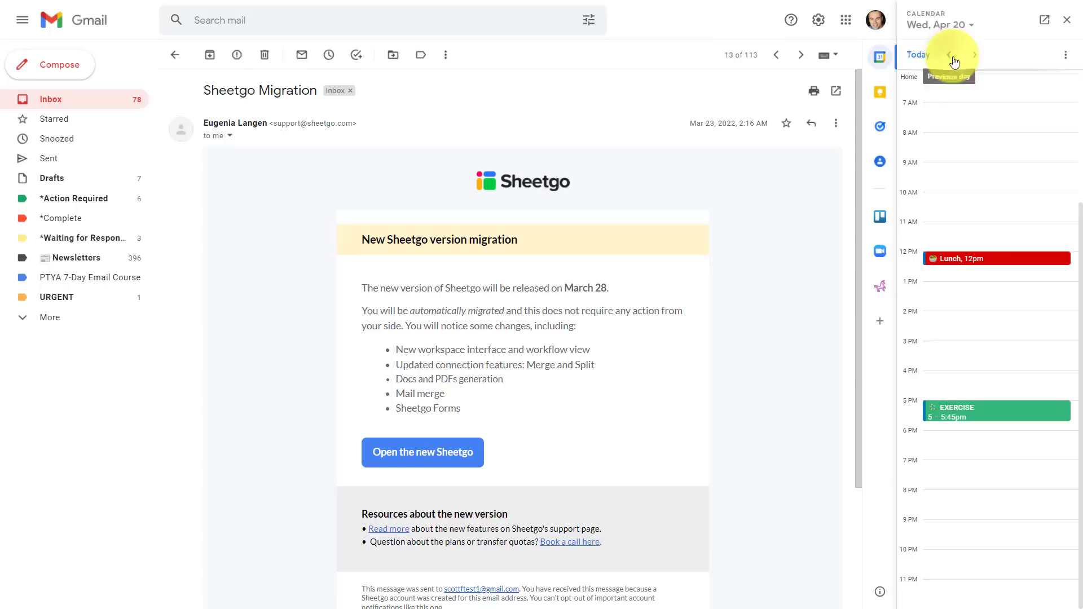
pyautogui.click(954, 59)
pyautogui.click(972, 59)
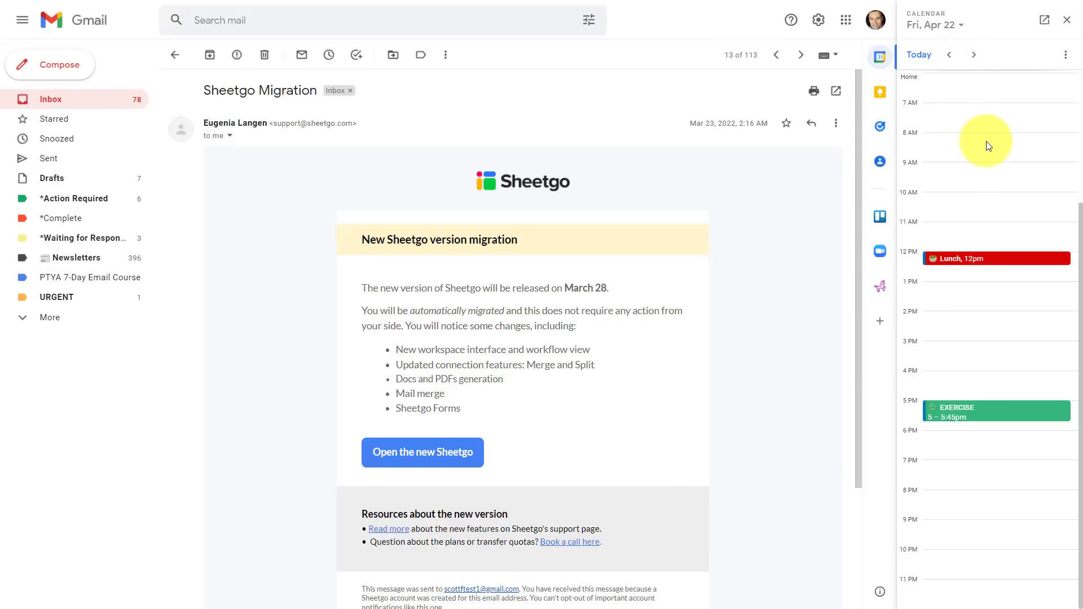
pyautogui.click(941, 169)
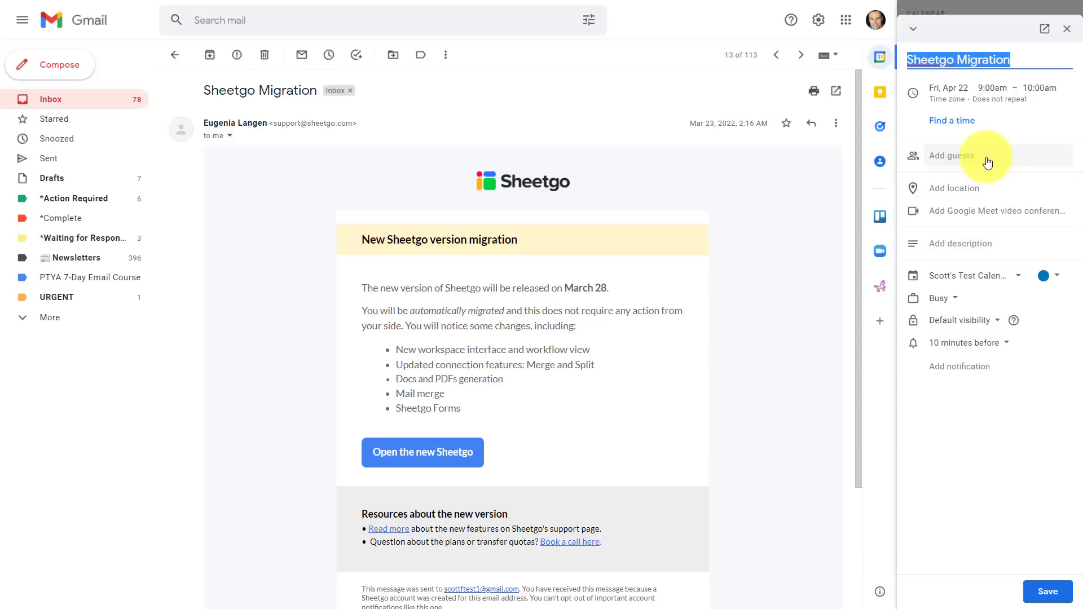
# Save the Sheetgo Migration event and open its details card in the side calendar.
pyautogui.click(1047, 591)
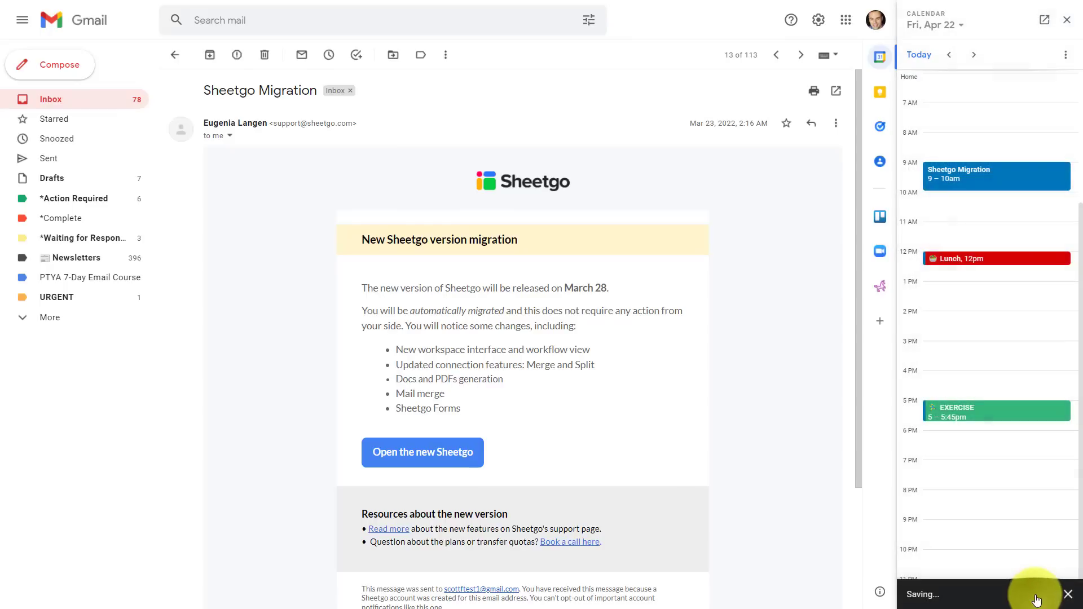
pyautogui.click(980, 172)
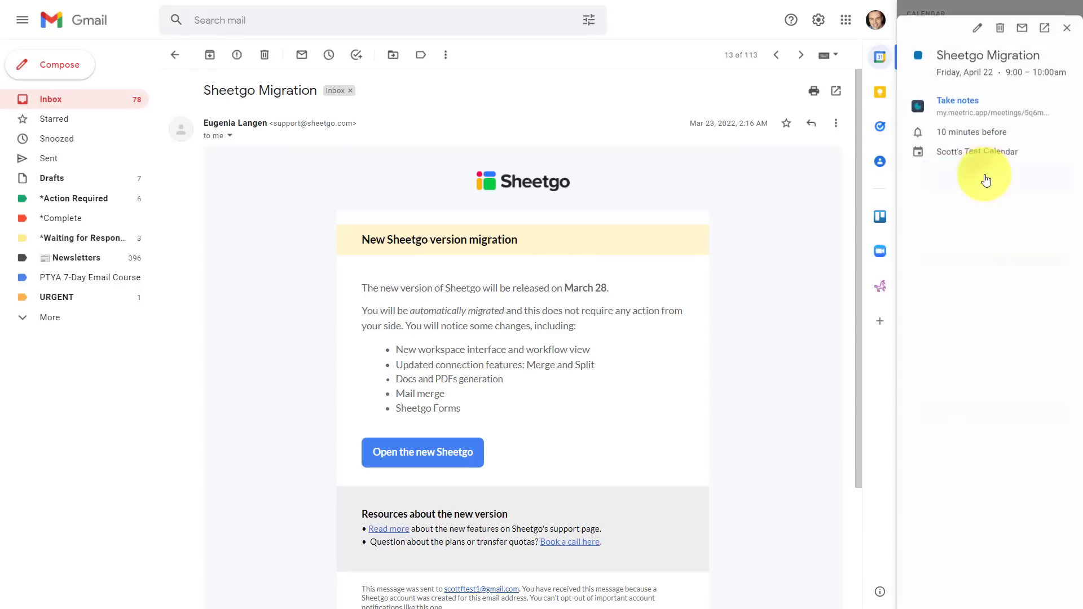